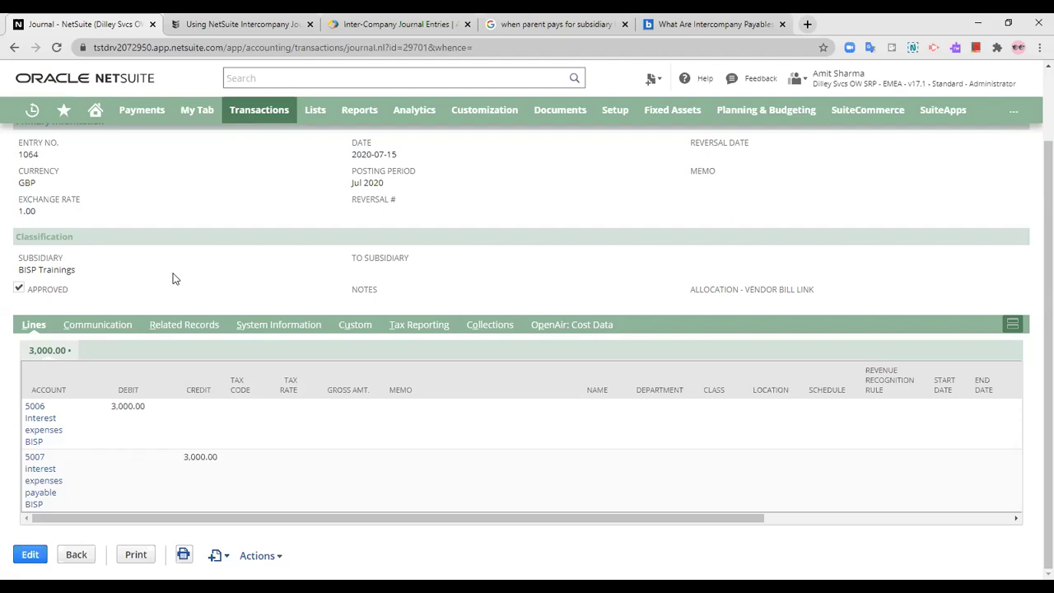
Step: Review the GL impact of journal 1064, including its accounts, amounts and subsidiary, and return to the journal record
click(257, 555)
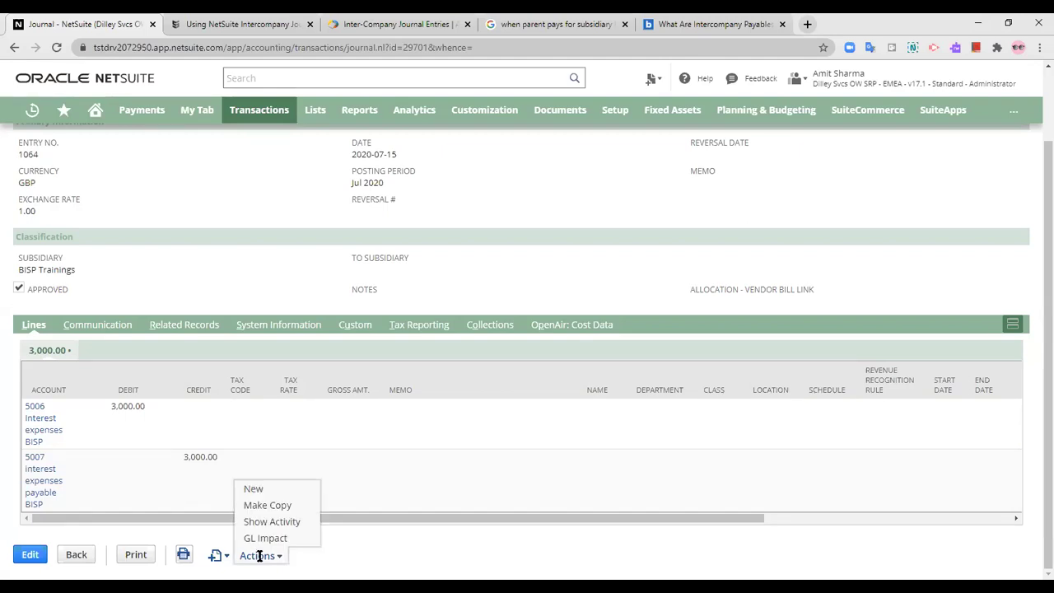
click(272, 537)
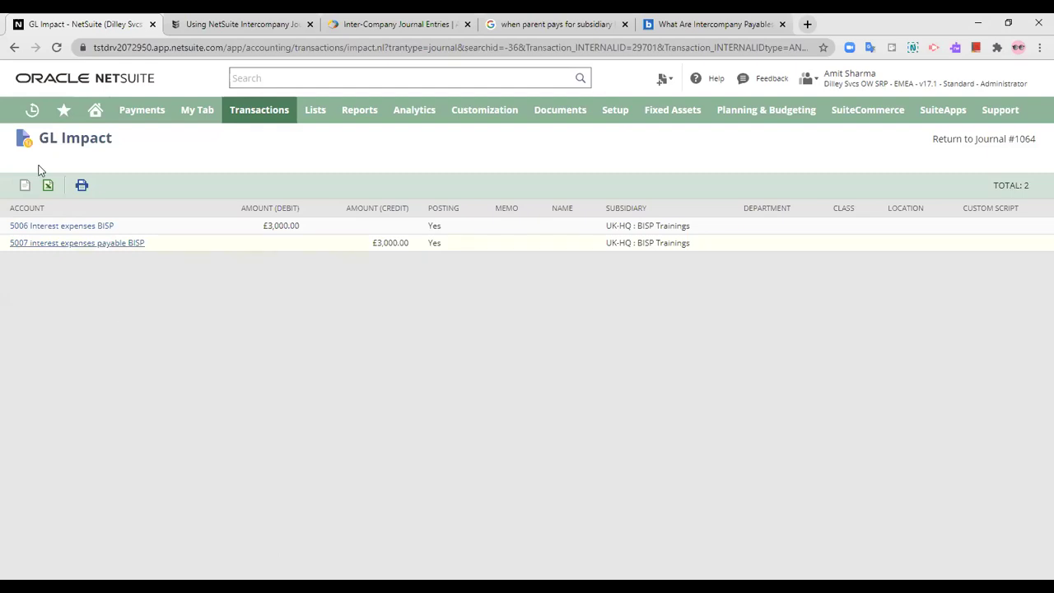
click(15, 45)
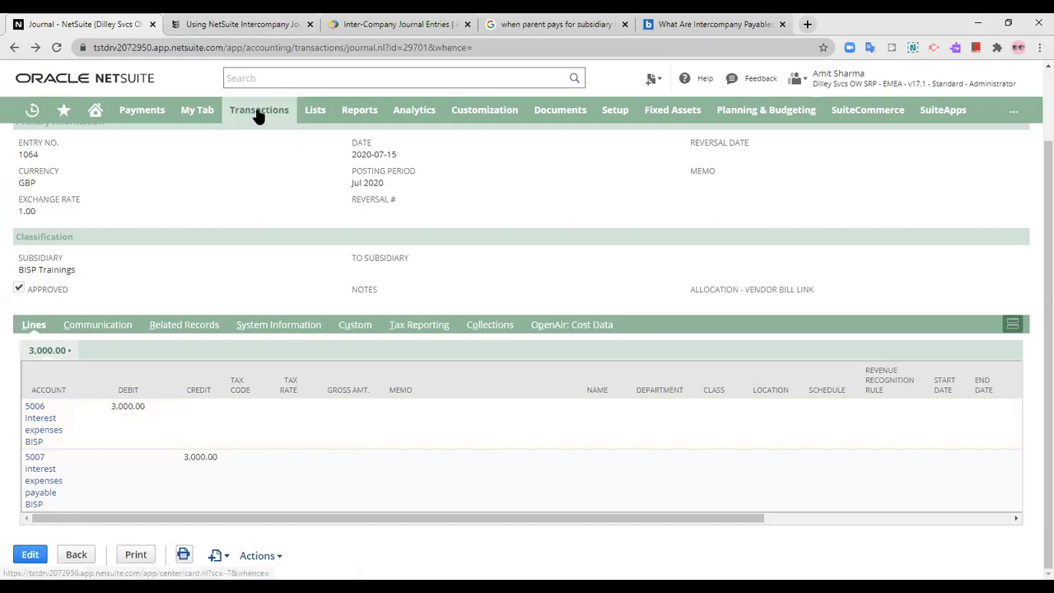
Step: Start a new journal entry for the subsidiary BISP Trainings and mark it as approved
mouse_move(259, 109)
mouse_move(244, 429)
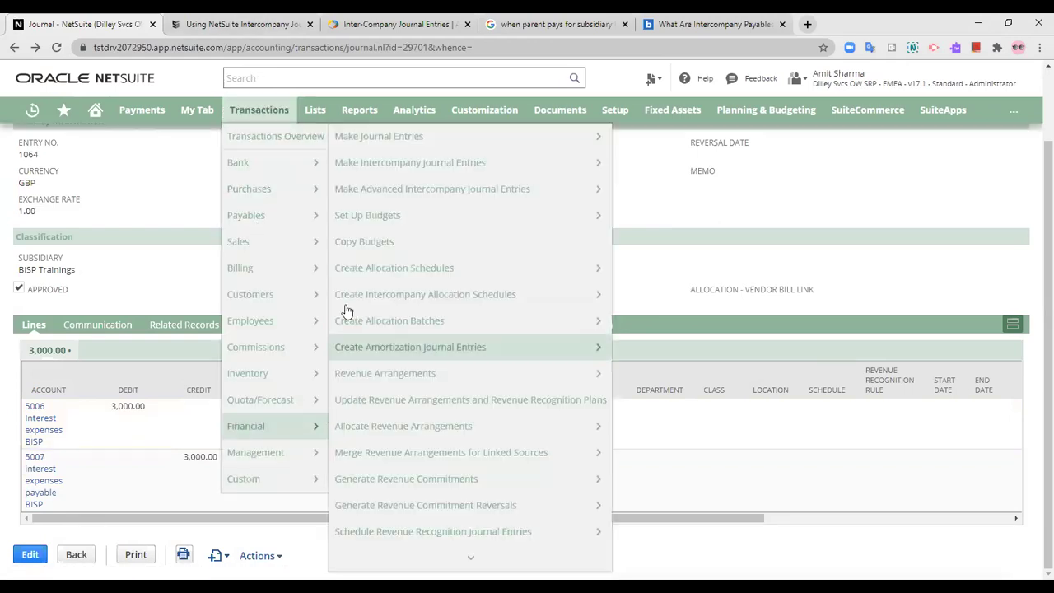
click(473, 140)
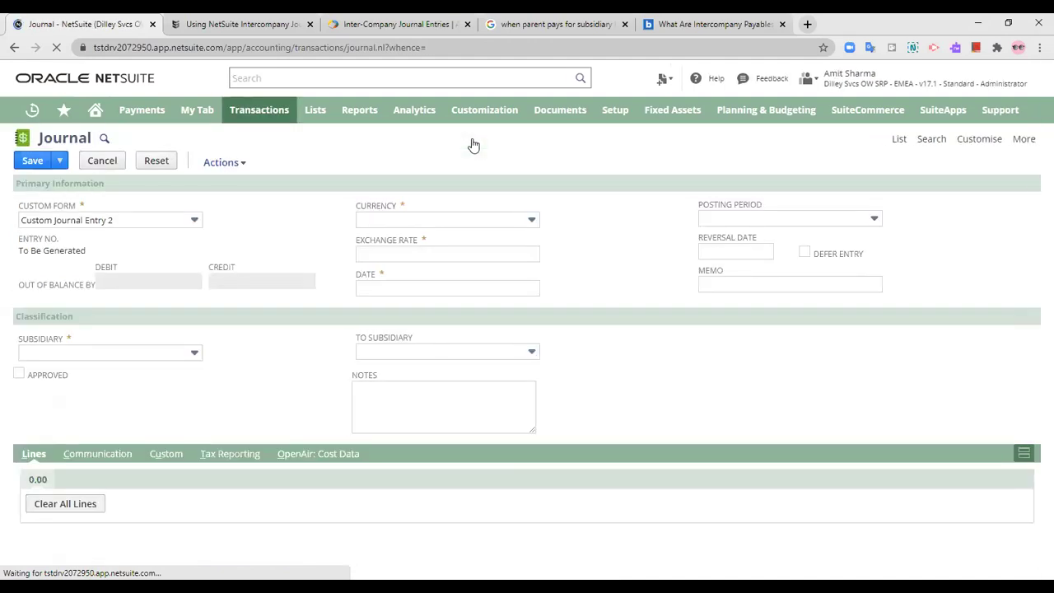
click(85, 353)
scroll(90, 412, down, 5)
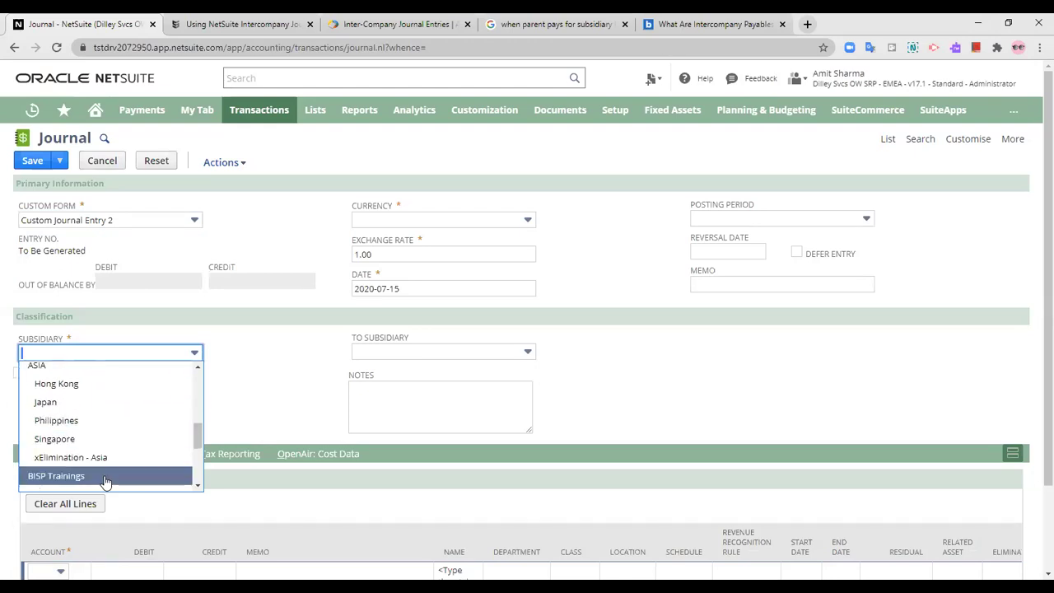
click(100, 476)
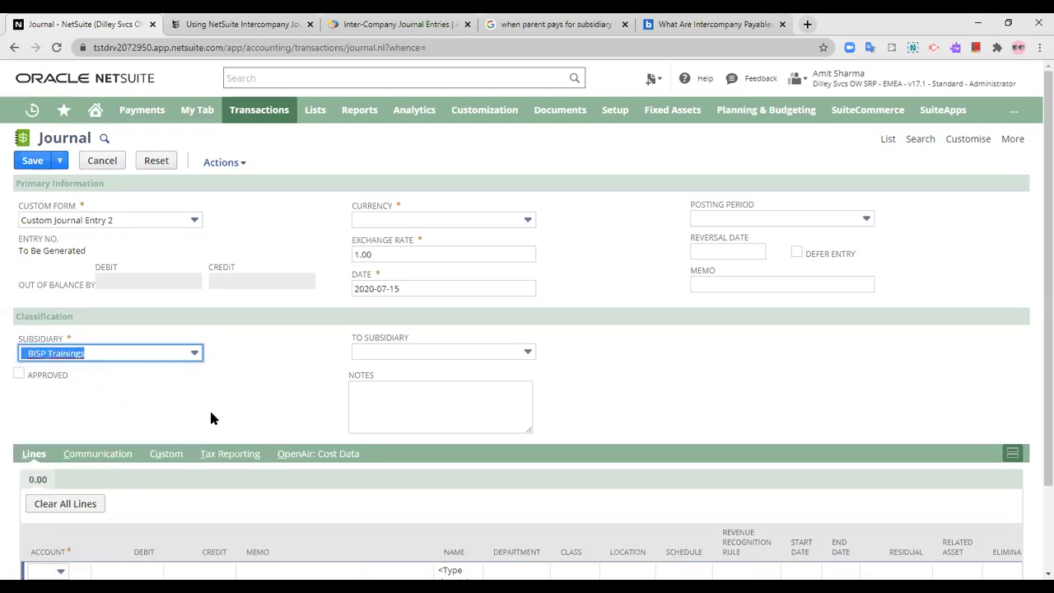
click(19, 374)
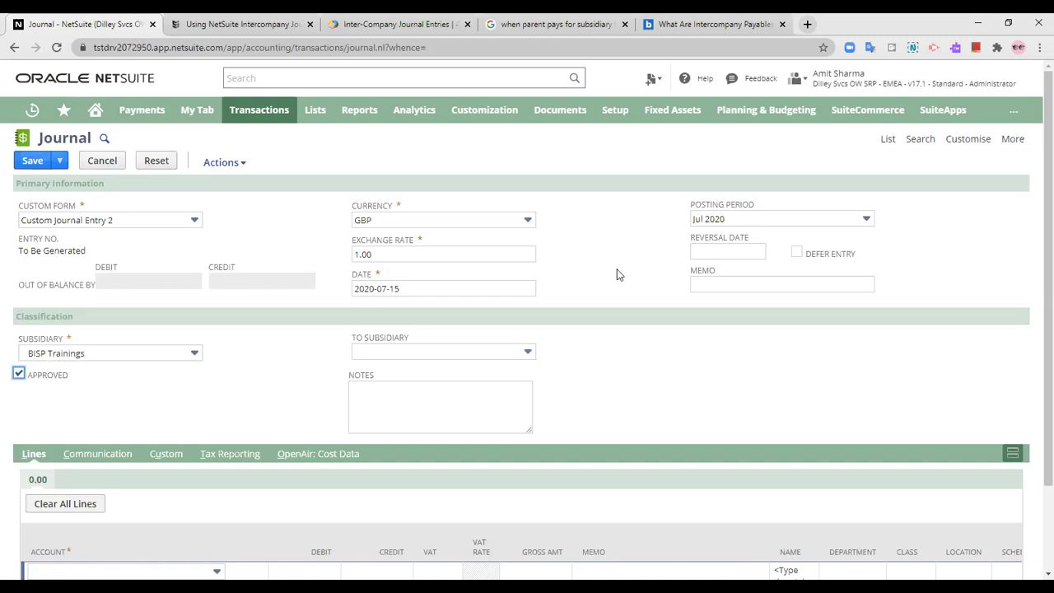
Step: Set the journal's reversal date to 2020-07-15 and its transaction date to 2020-07-14
scroll(629, 291, down, 1)
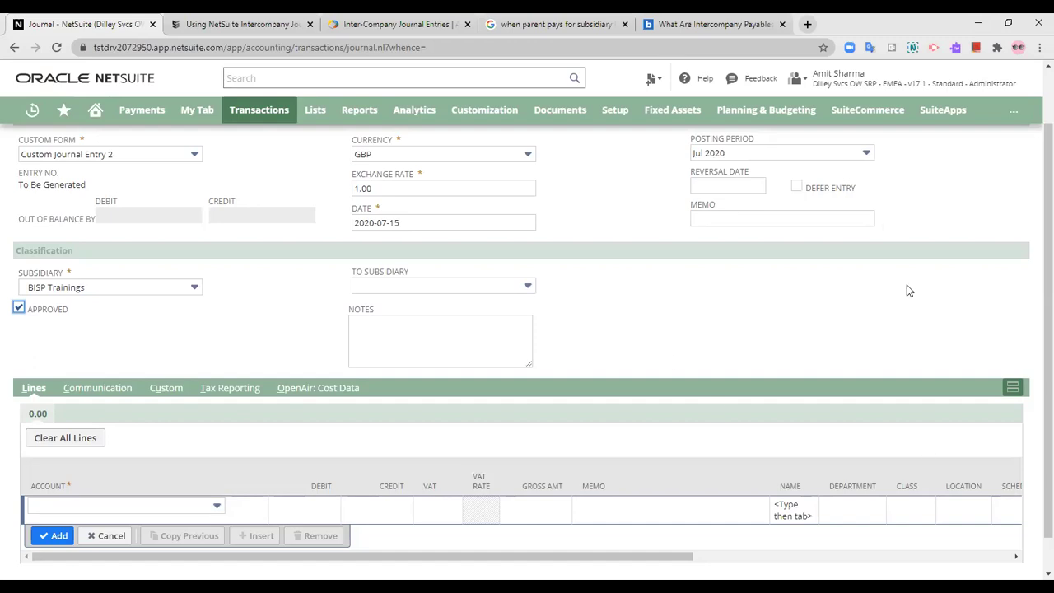
click(776, 190)
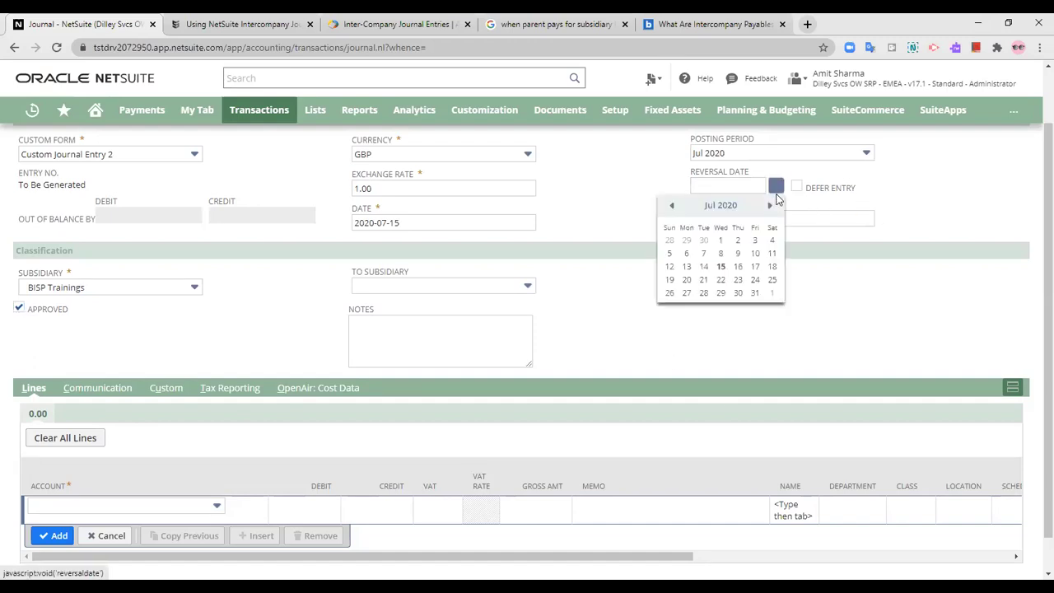
click(721, 269)
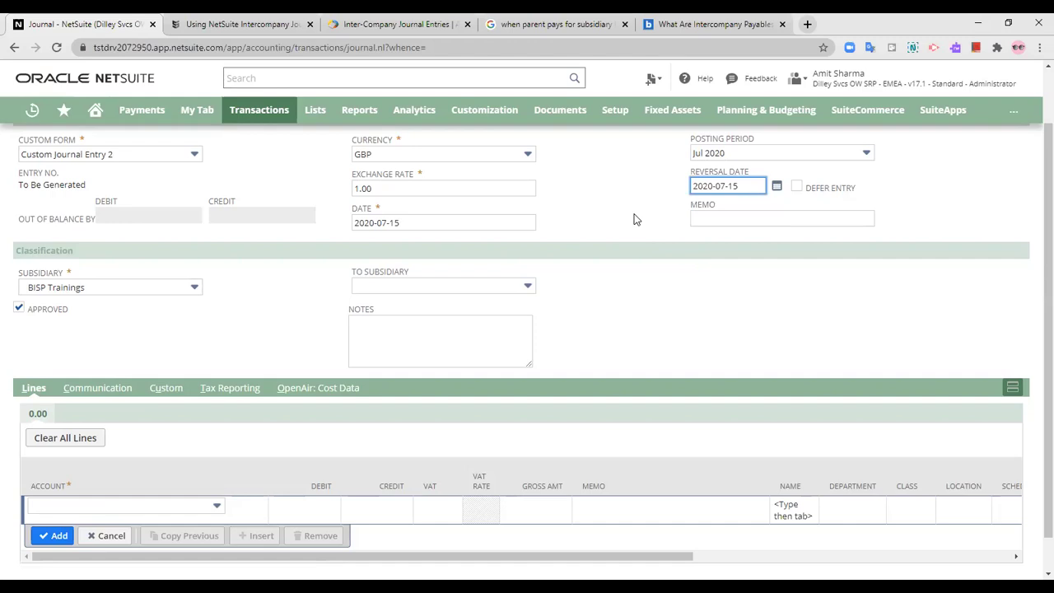
click(776, 186)
click(721, 268)
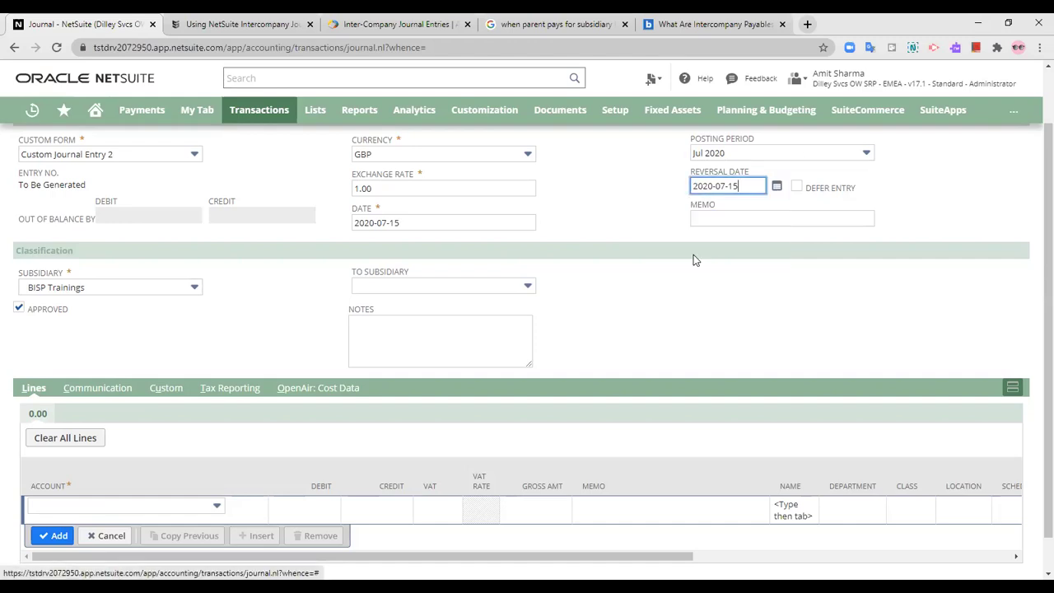
click(548, 224)
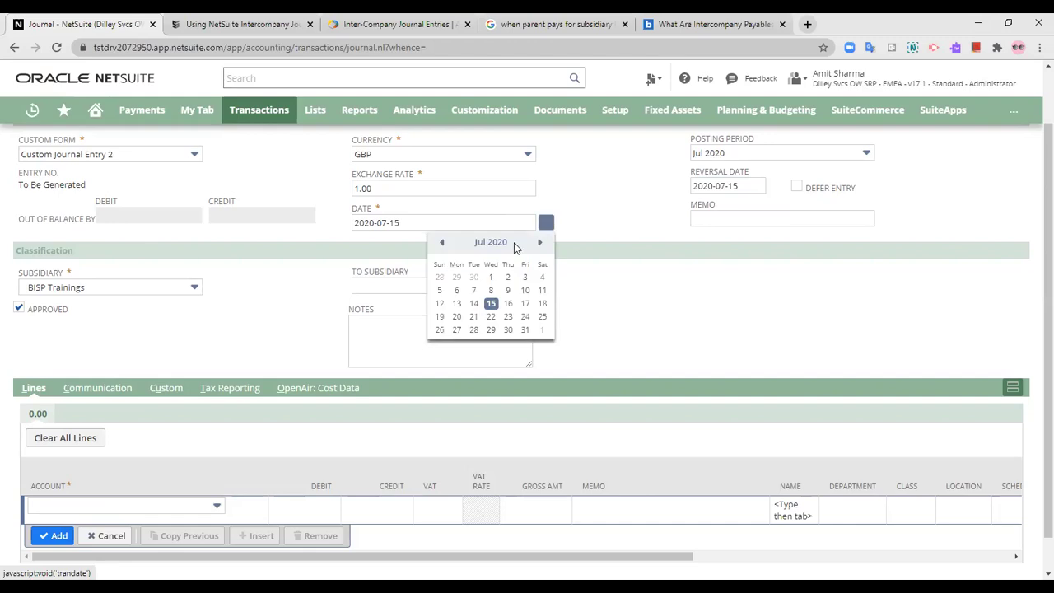
click(476, 302)
click(577, 221)
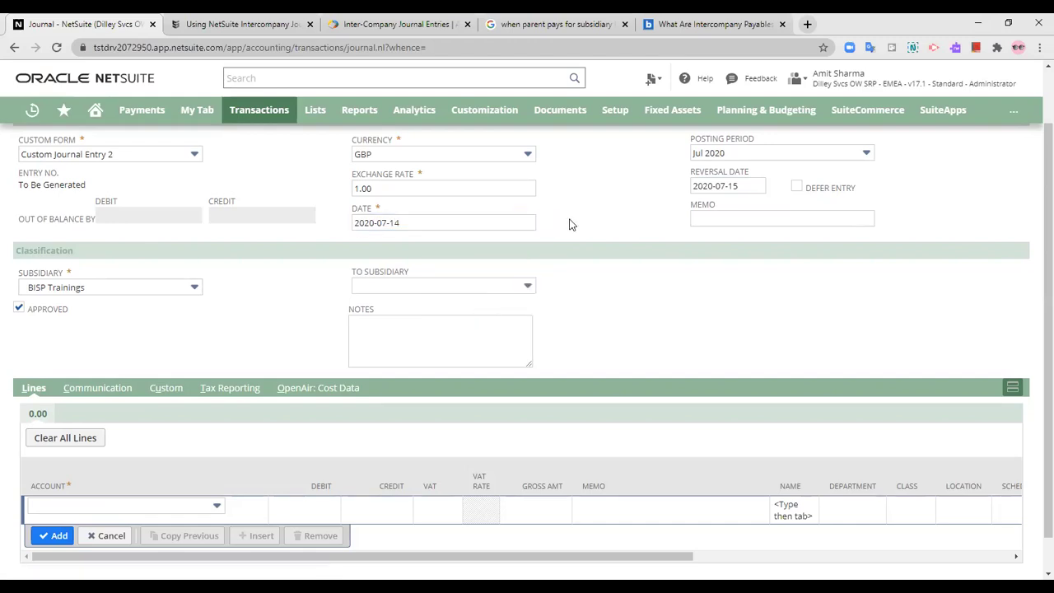
click(766, 219)
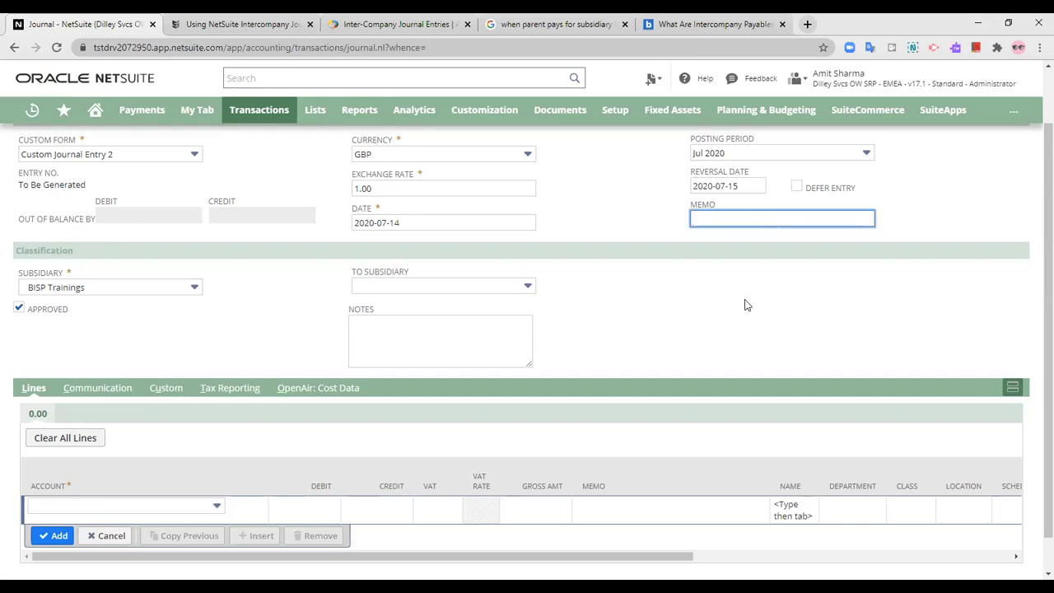
Step: Set the journal's transaction date to 2020-07-15 and clear its reversal date
scroll(746, 303, down, 1)
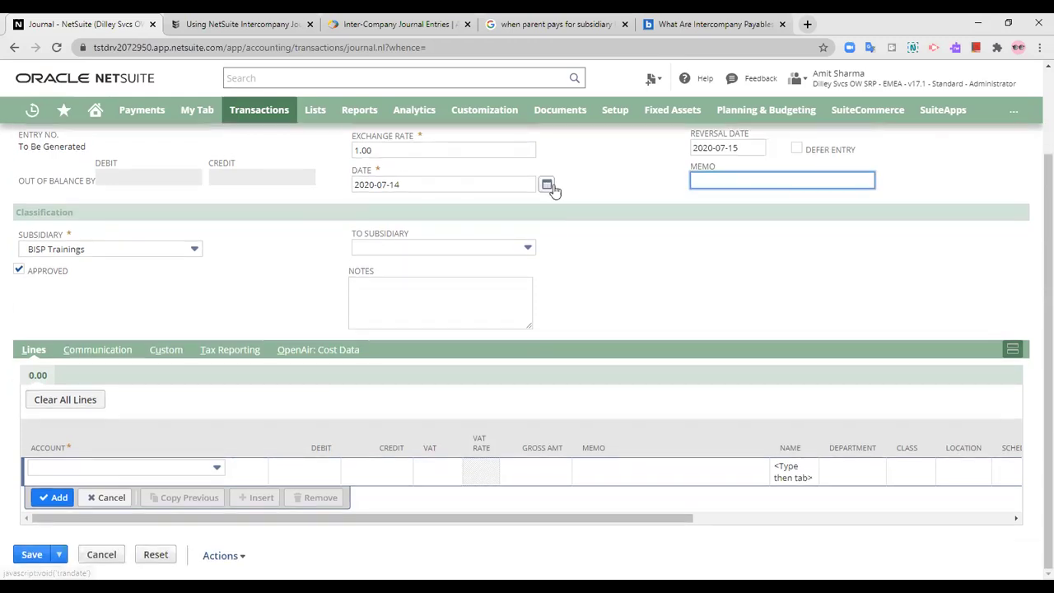
click(548, 185)
click(491, 265)
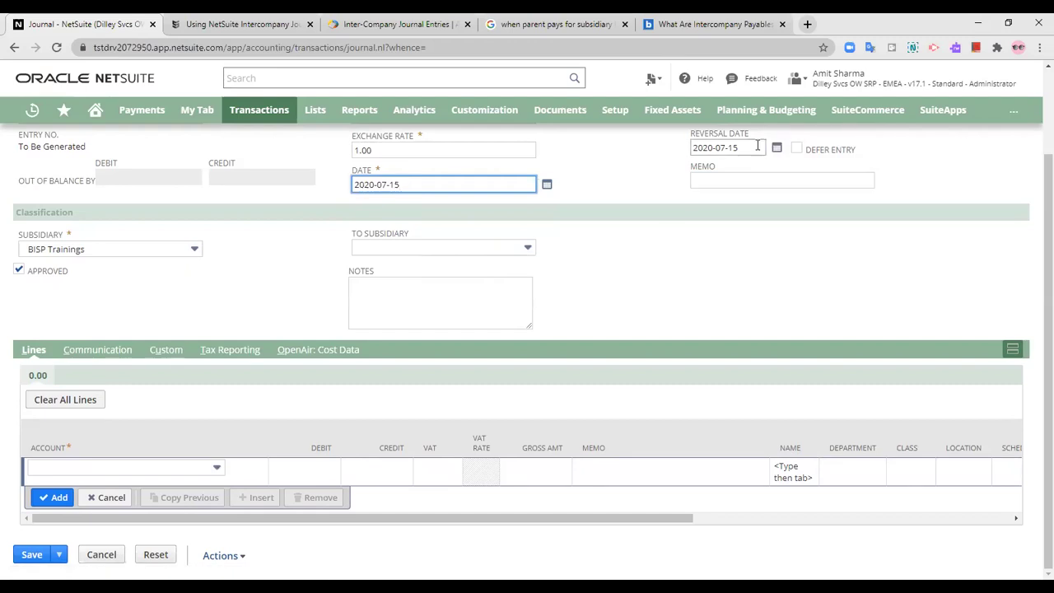
click(778, 152)
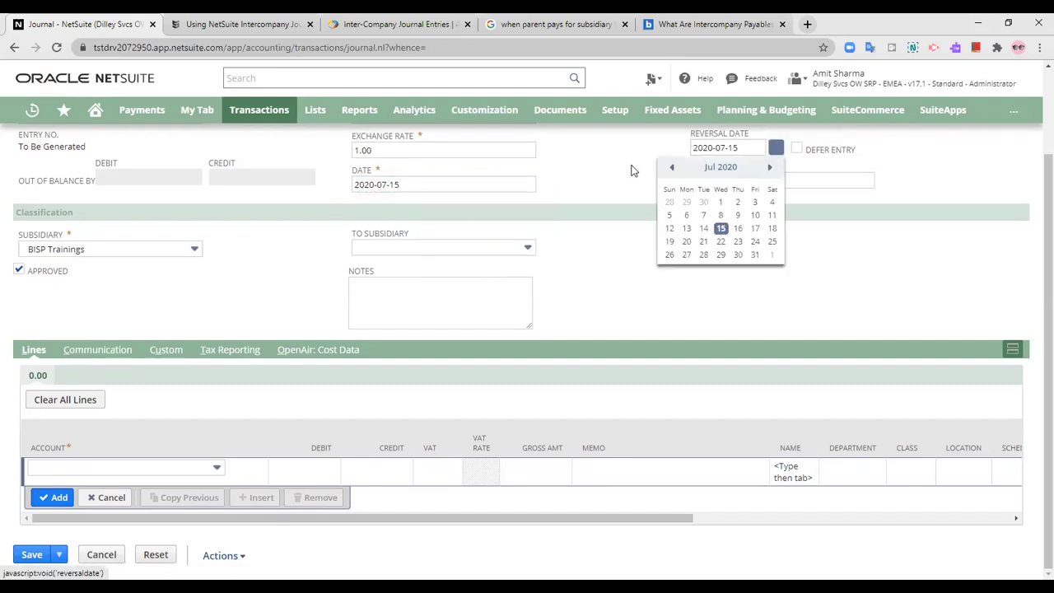
click(780, 149)
drag(741, 149, 672, 146)
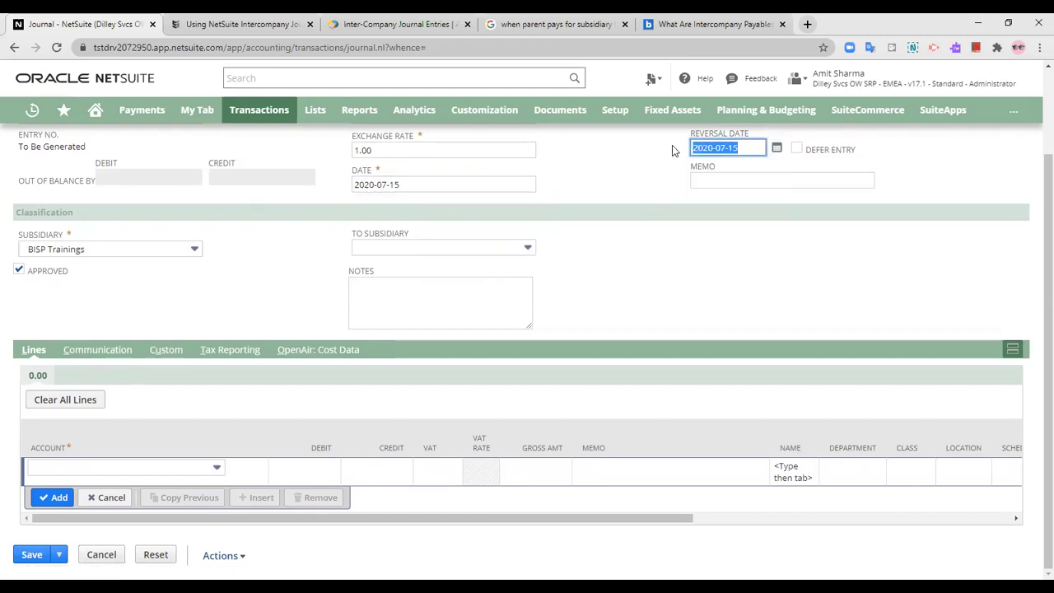
key(BackSpace)
click(685, 216)
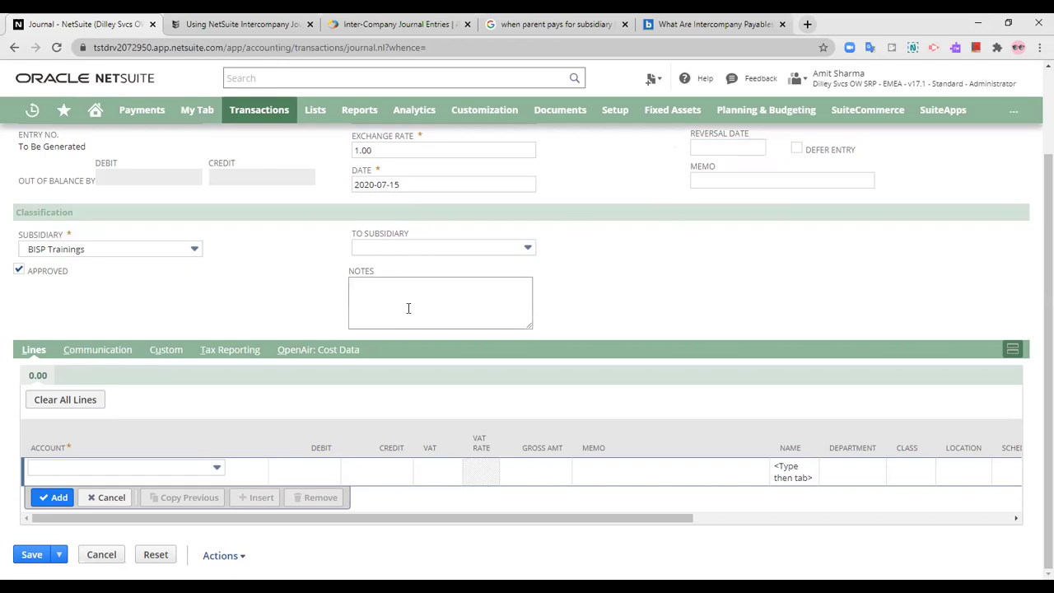
Step: Add a journal line debiting 3000 to the account 5006 Interest expenses BISP
click(82, 467)
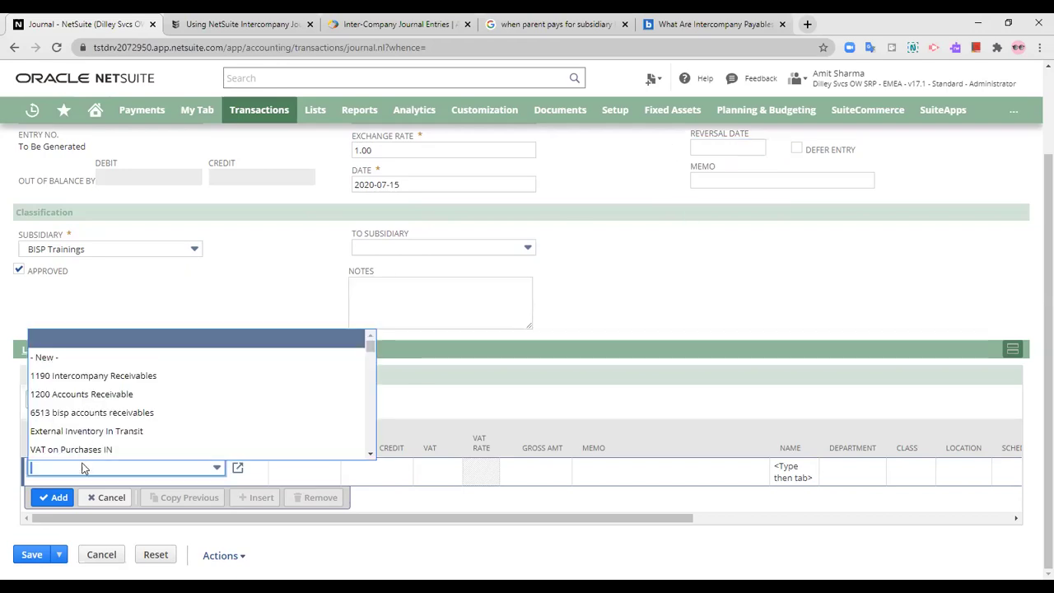
text(5006 Interest expenses BISP)
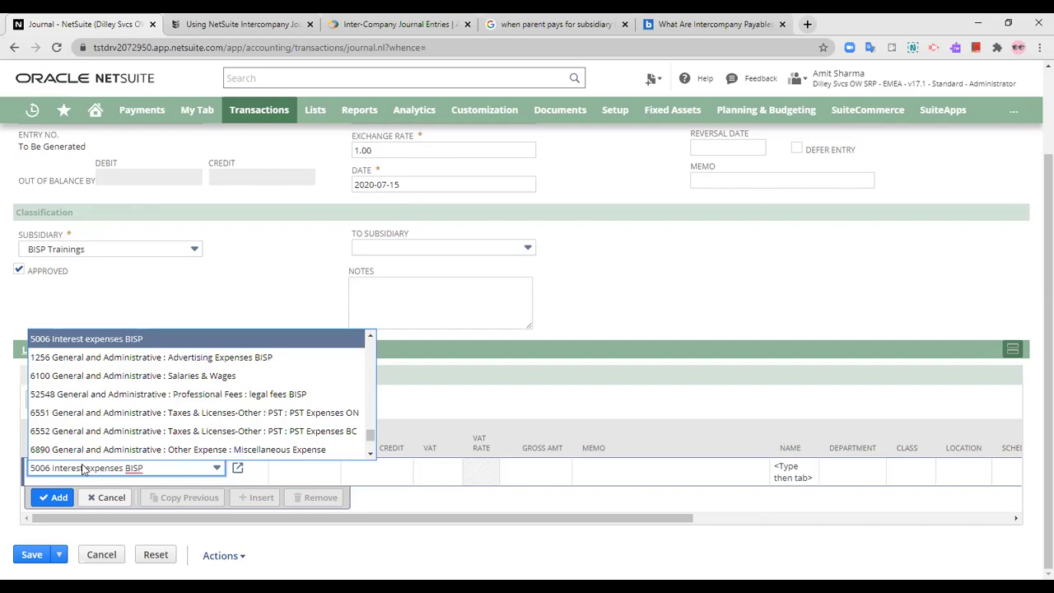
click(114, 341)
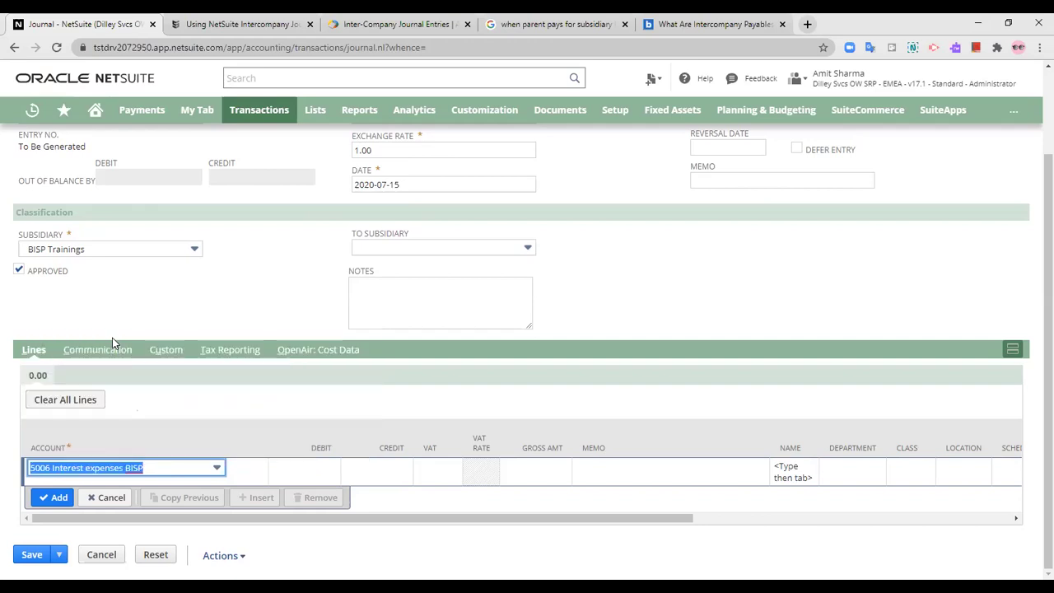
click(300, 466)
text(3000)
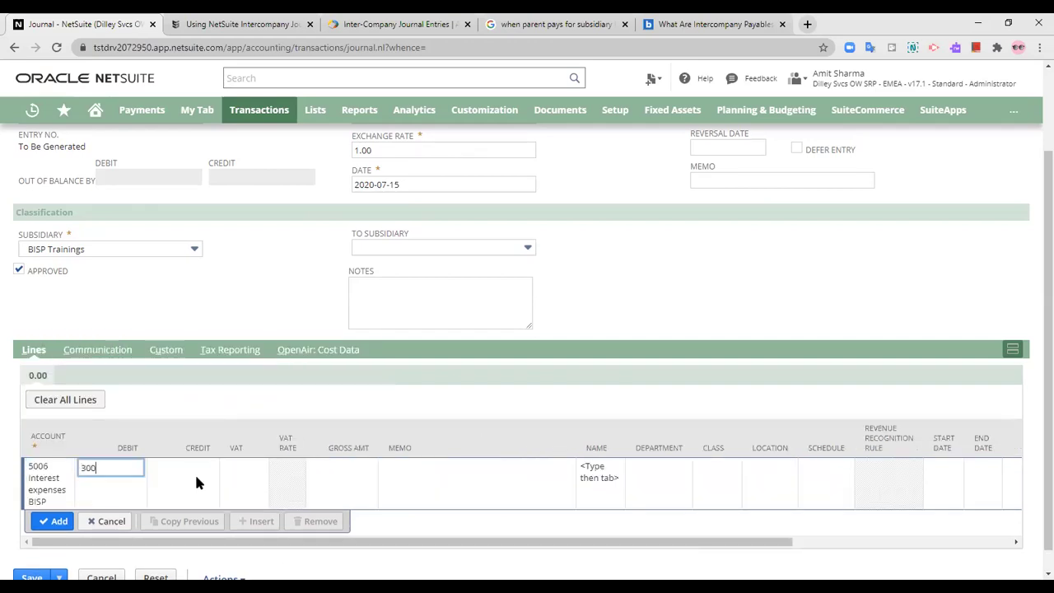
click(39, 525)
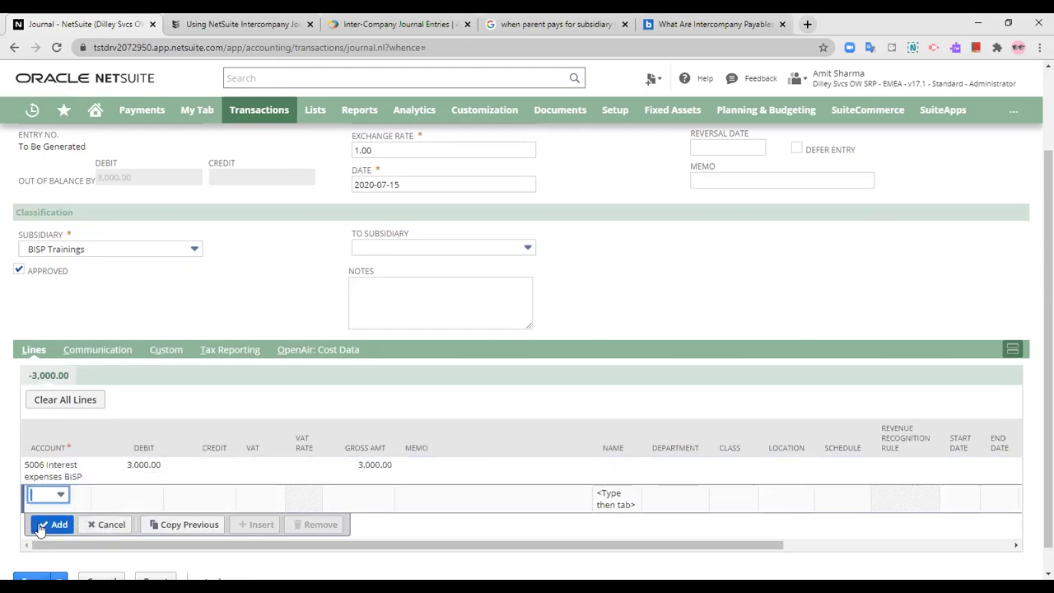
Step: Fill in a second line crediting 3,000.00 to the account 5007 interest expenses payable BISP
click(59, 494)
text(5007)
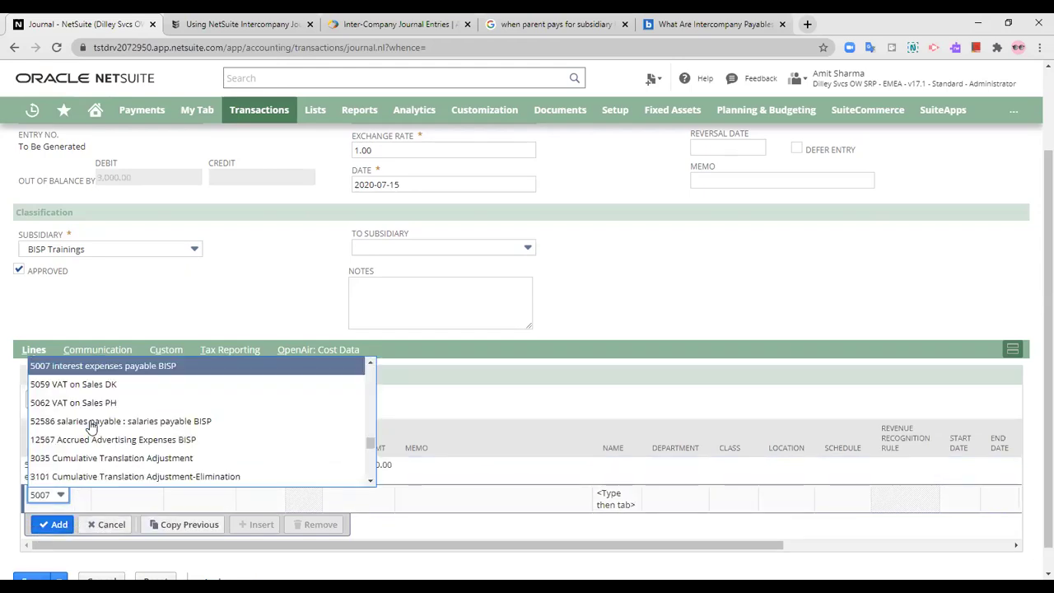
click(86, 366)
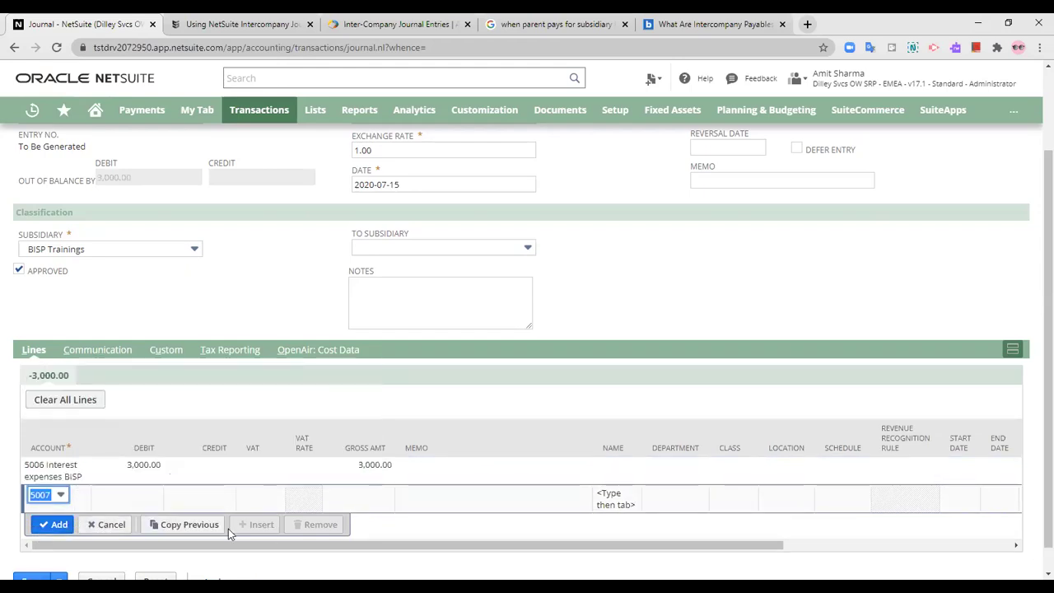
click(182, 494)
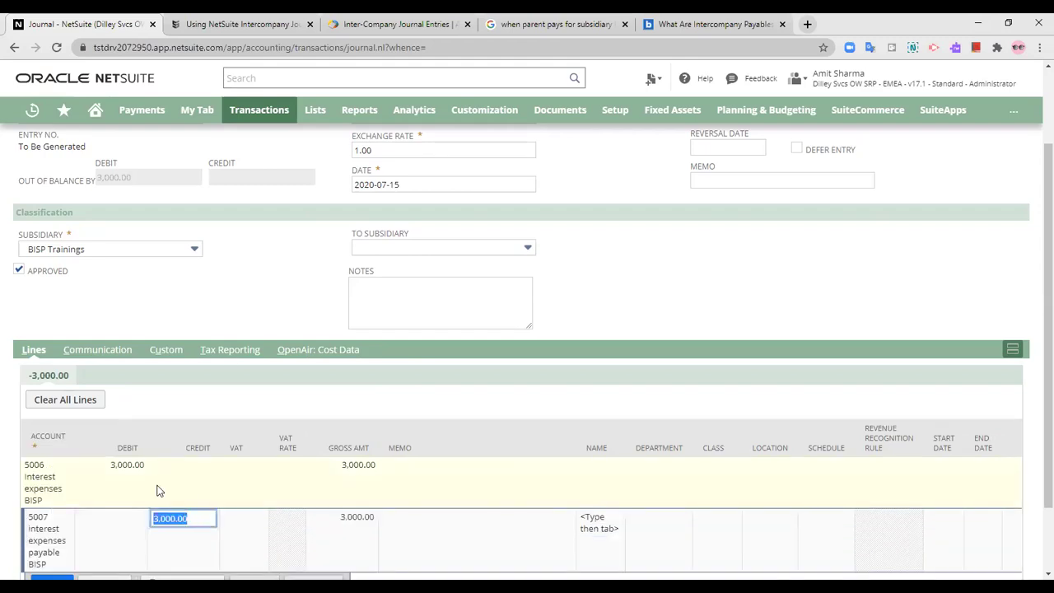
scroll(217, 389, down, 2)
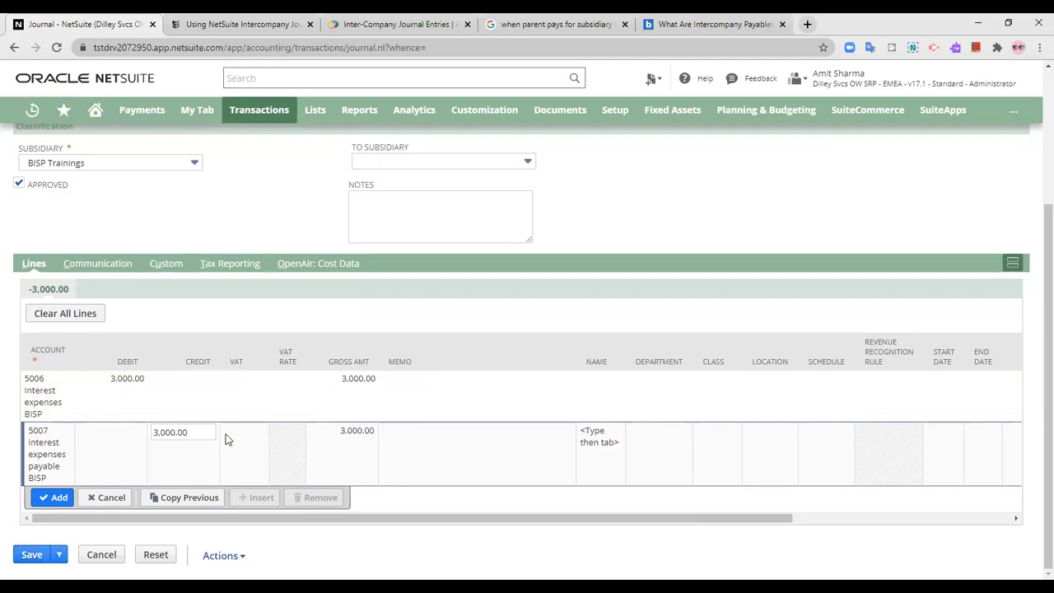
Step: Cancel the new journal entry without saving and go back to the Journals list
scroll(224, 433, up, 2)
click(102, 161)
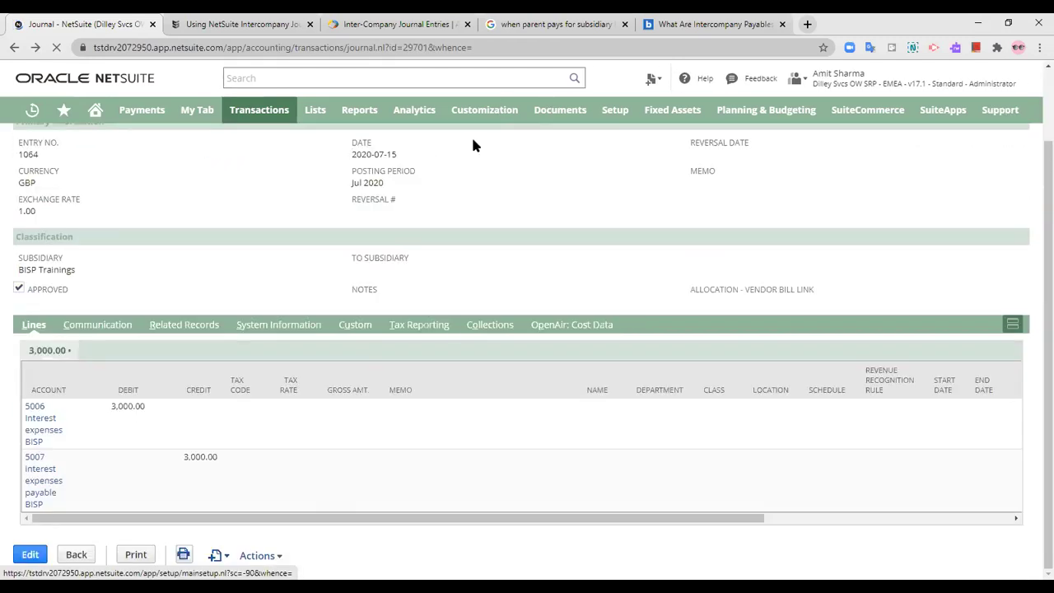
click(15, 52)
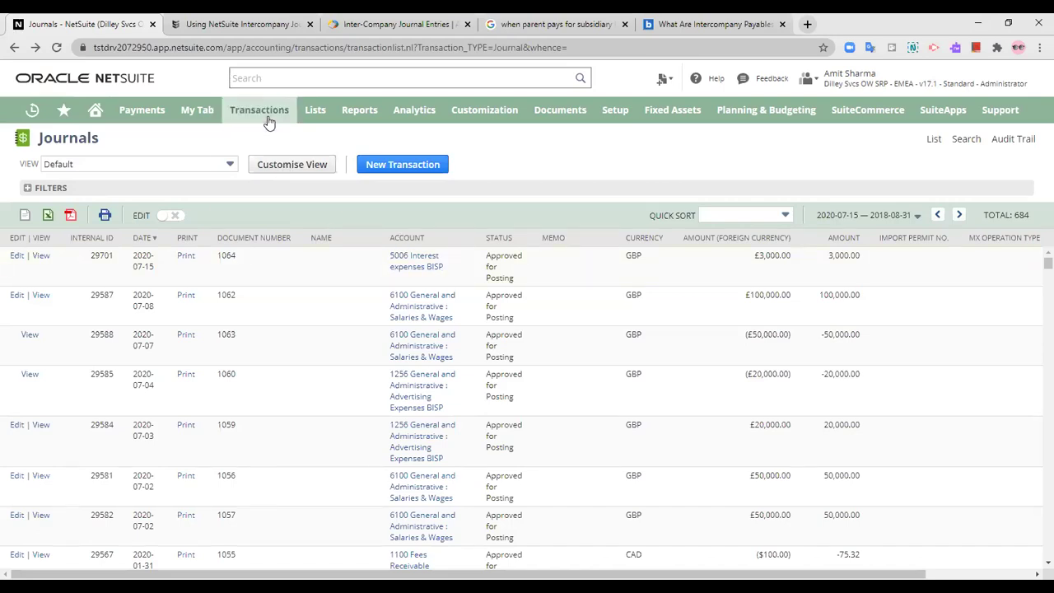
Step: Open intercompany journal 1066 from the intercompany journals list and examine its subsidiaries and debit and credit lines
mouse_move(266, 120)
mouse_move(272, 432)
mouse_move(395, 164)
click(624, 161)
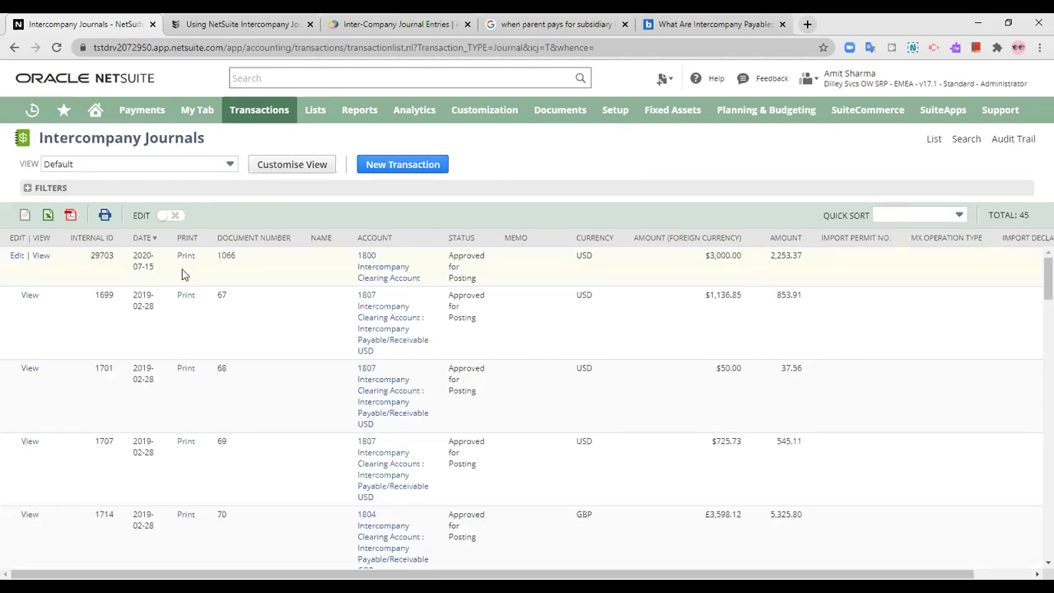
click(42, 257)
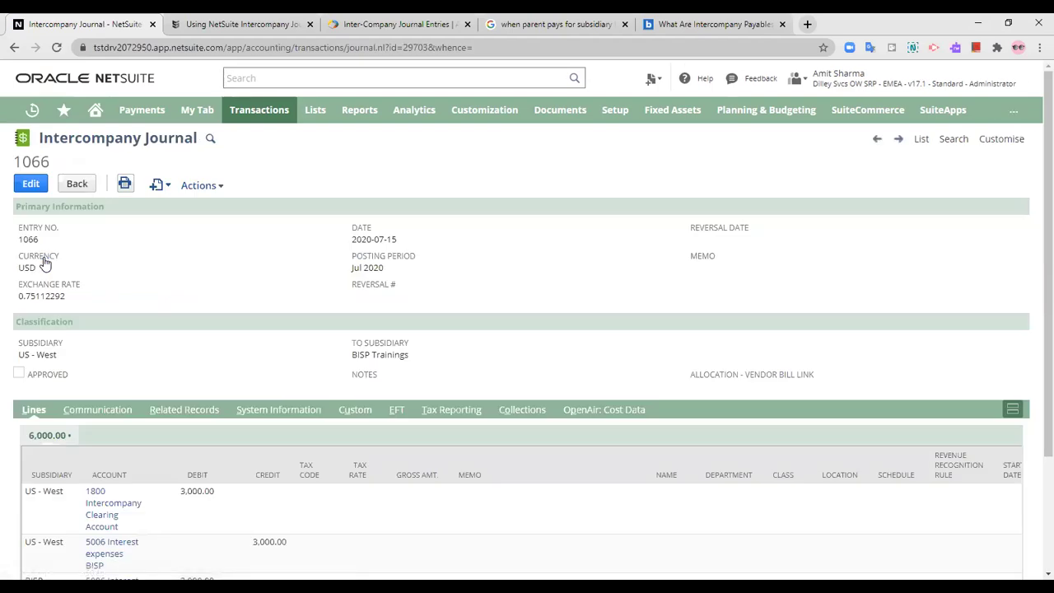
scroll(134, 271, down, 2)
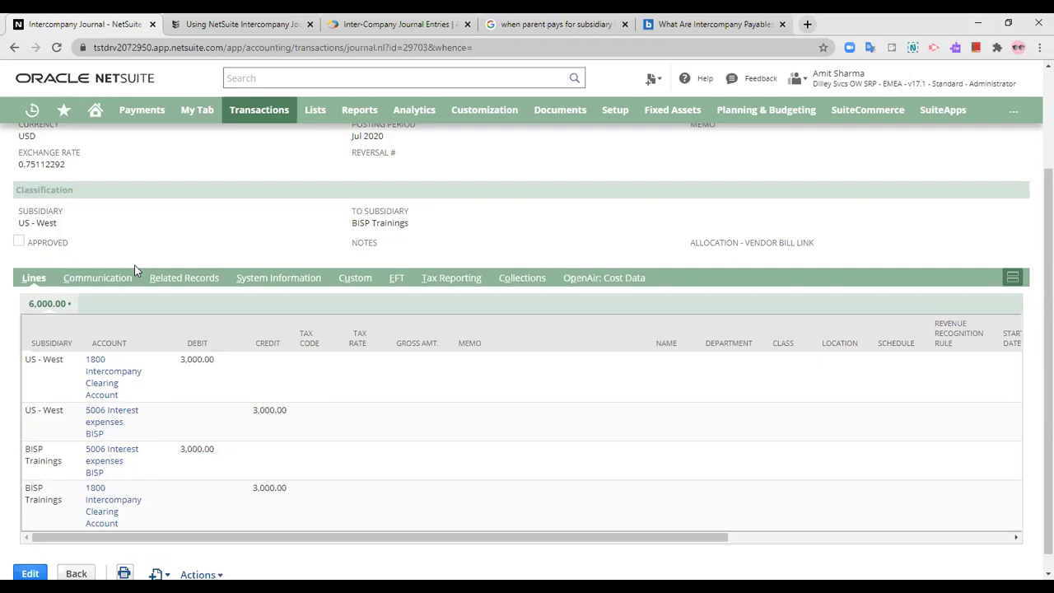
scroll(336, 365, up, 2)
scroll(238, 368, down, 1)
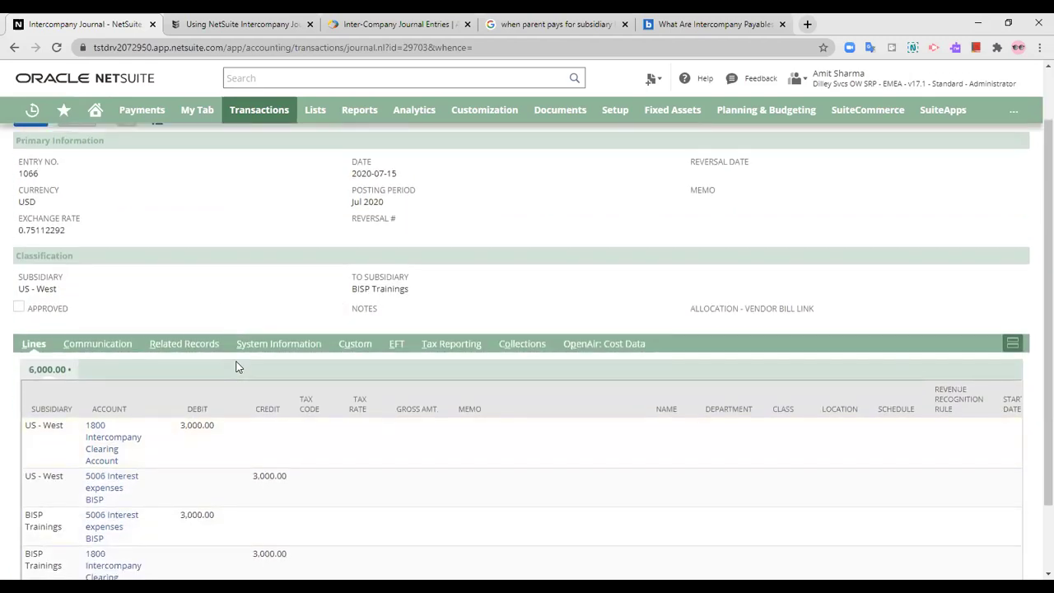
Step: Start a new intercompany journal entry and set its subsidiary to US - West
scroll(236, 367, down, 2)
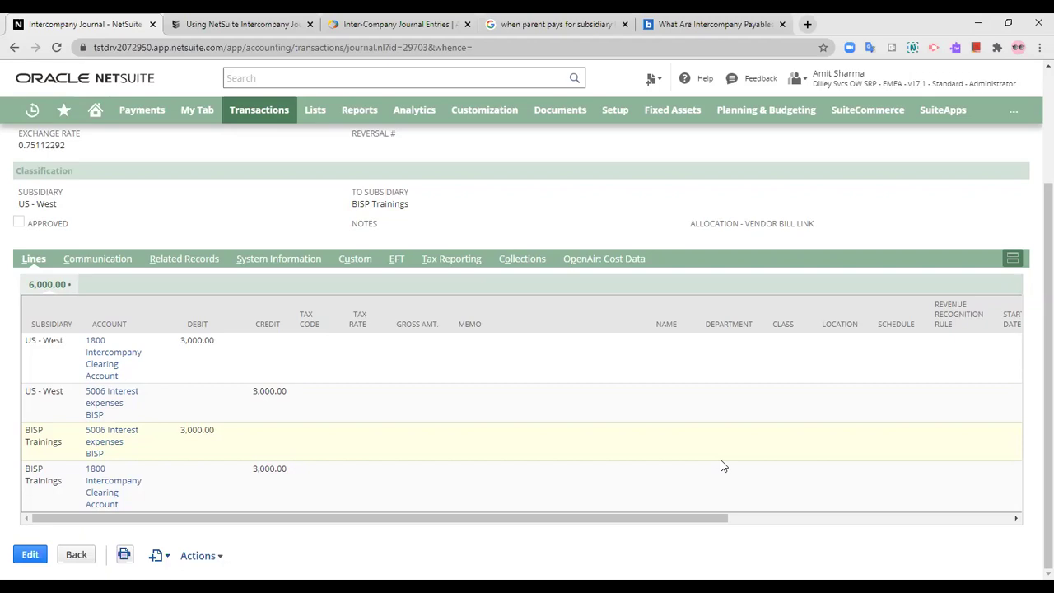
scroll(313, 298, up, 2)
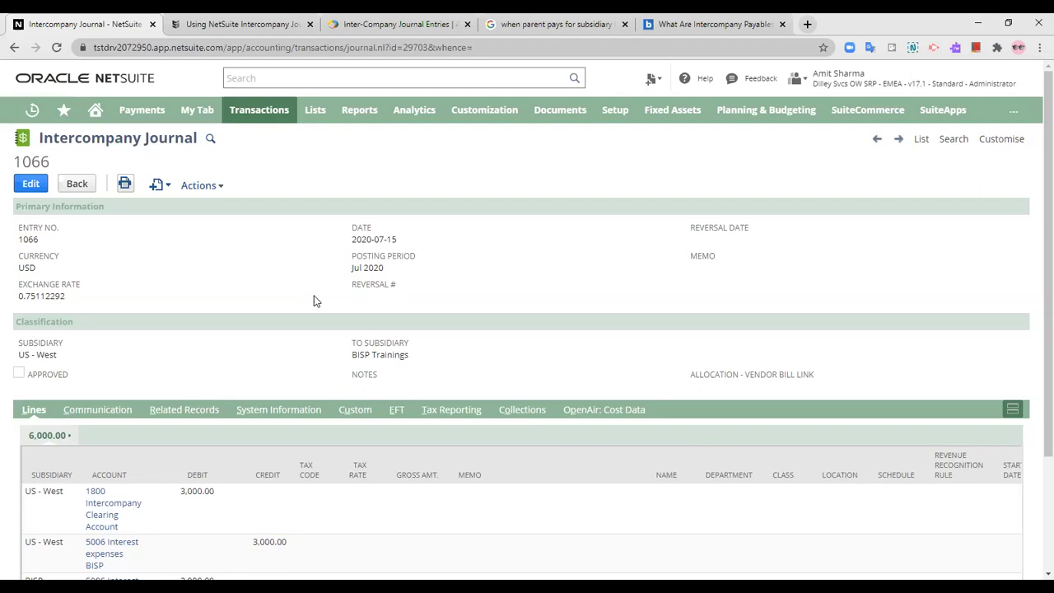
scroll(314, 301, down, 2)
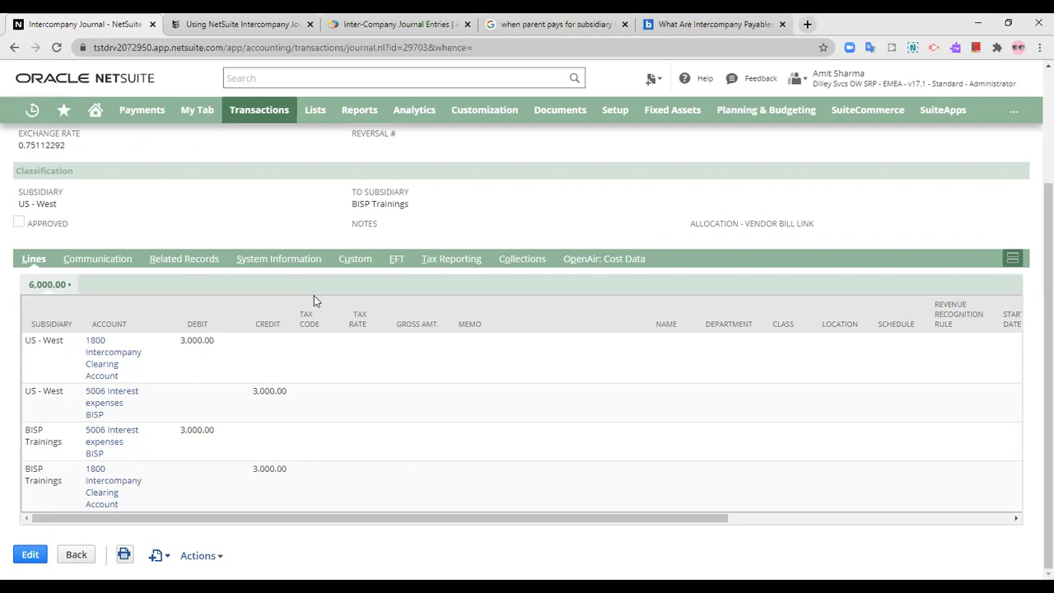
mouse_move(262, 110)
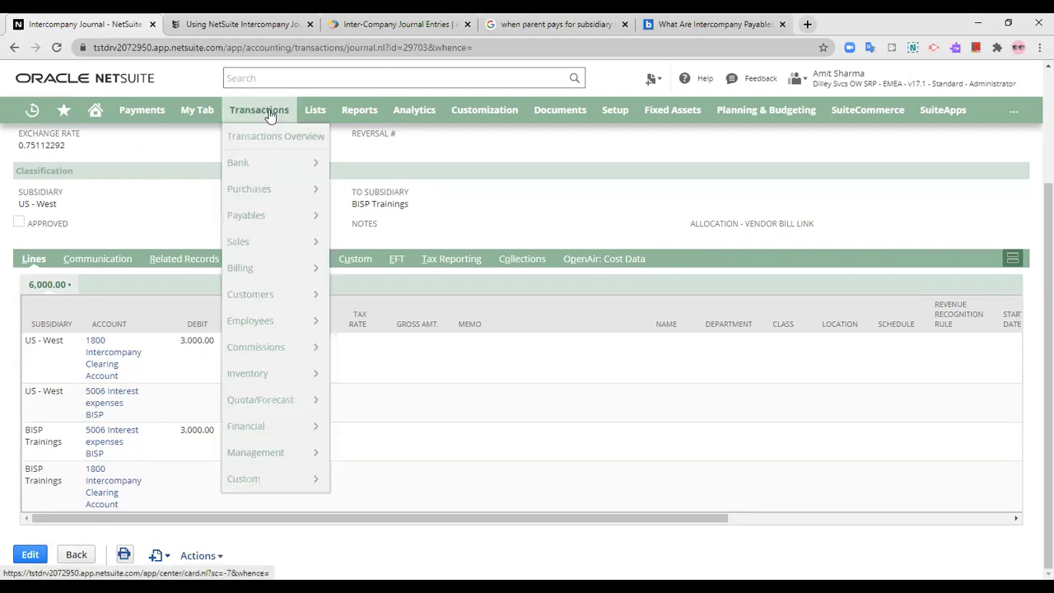
mouse_move(276, 425)
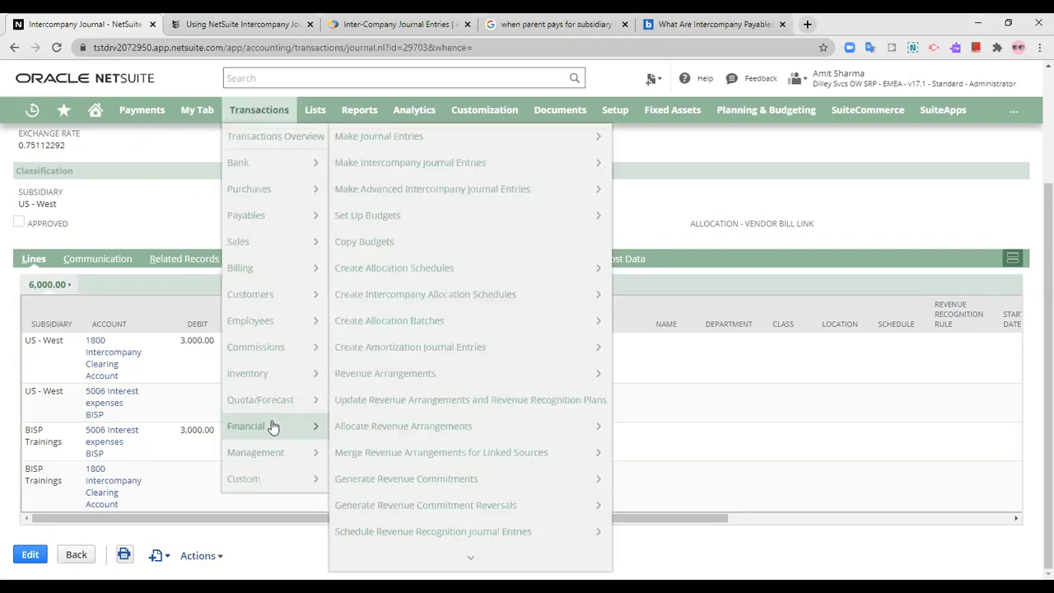
click(376, 169)
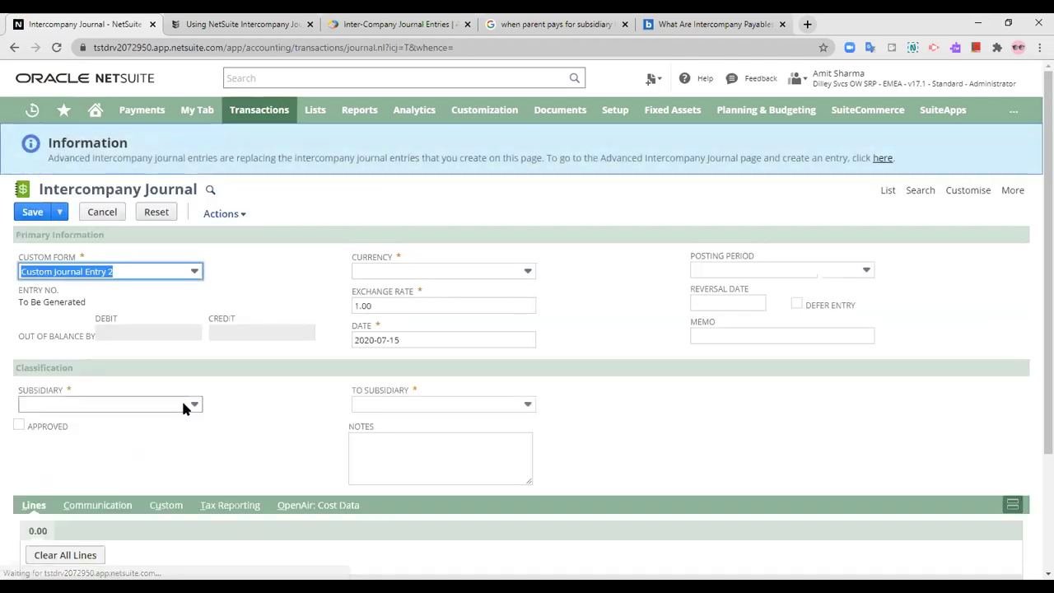
click(183, 406)
scroll(109, 467, down, 2)
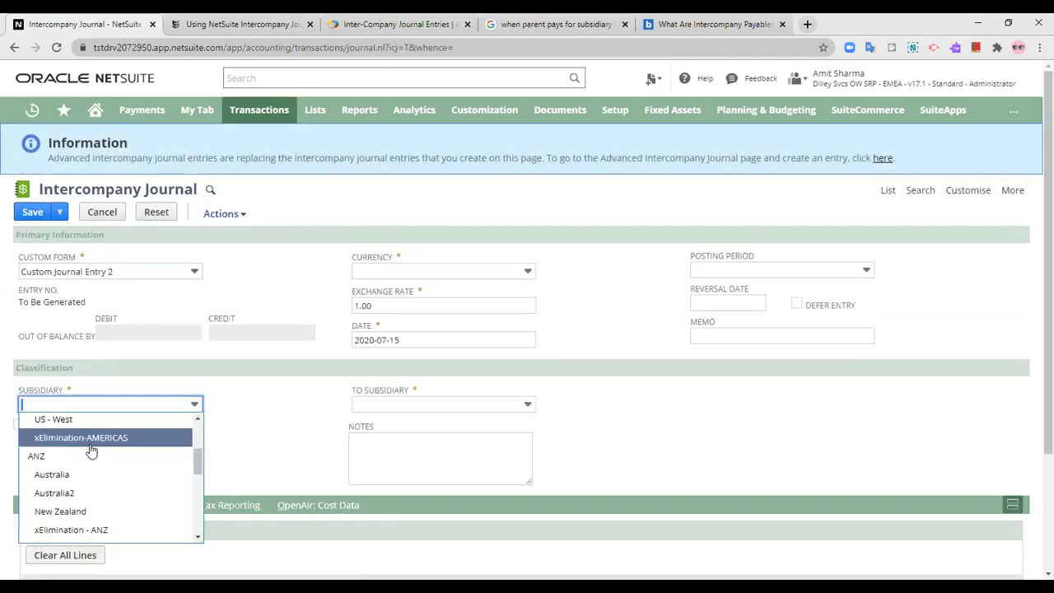
Step: Set the receiving subsidiary of the intercompany journal to BISP Trainings
click(401, 406)
click(401, 406)
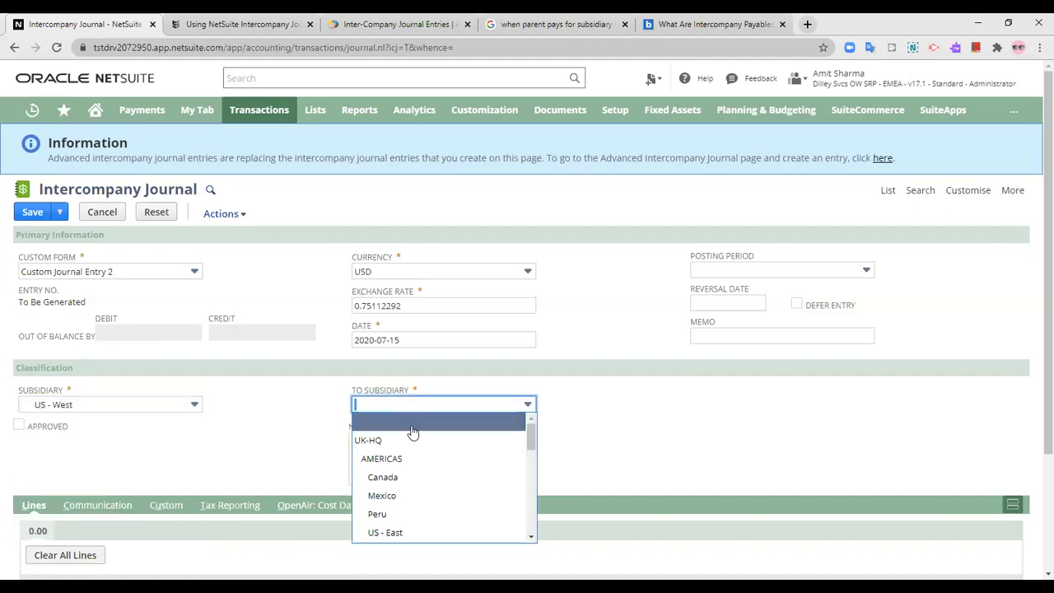
scroll(416, 466, down, 3)
scroll(430, 512, down, 2)
scroll(428, 509, down, 2)
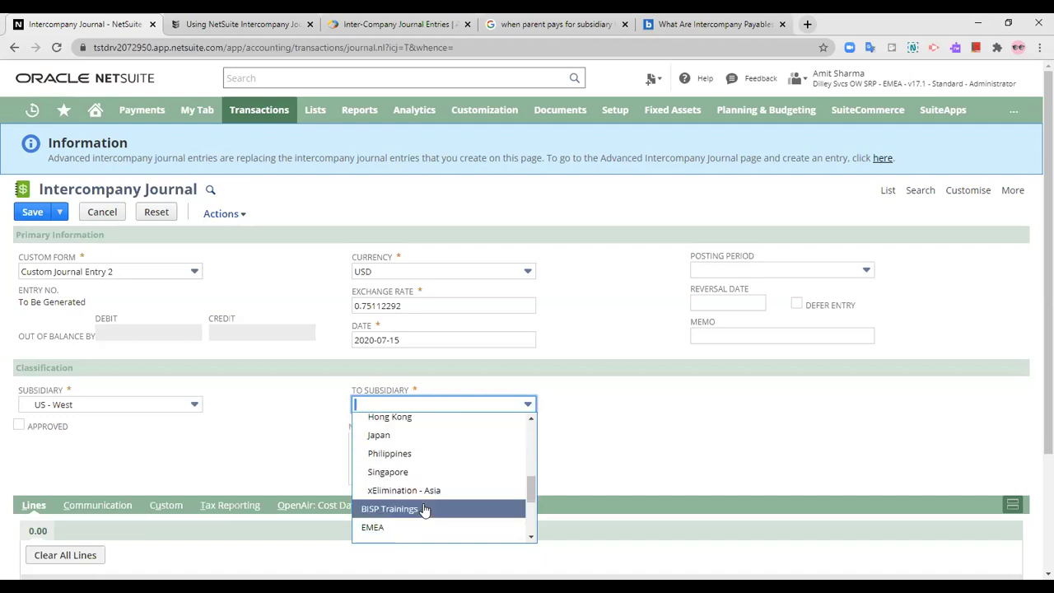
click(425, 510)
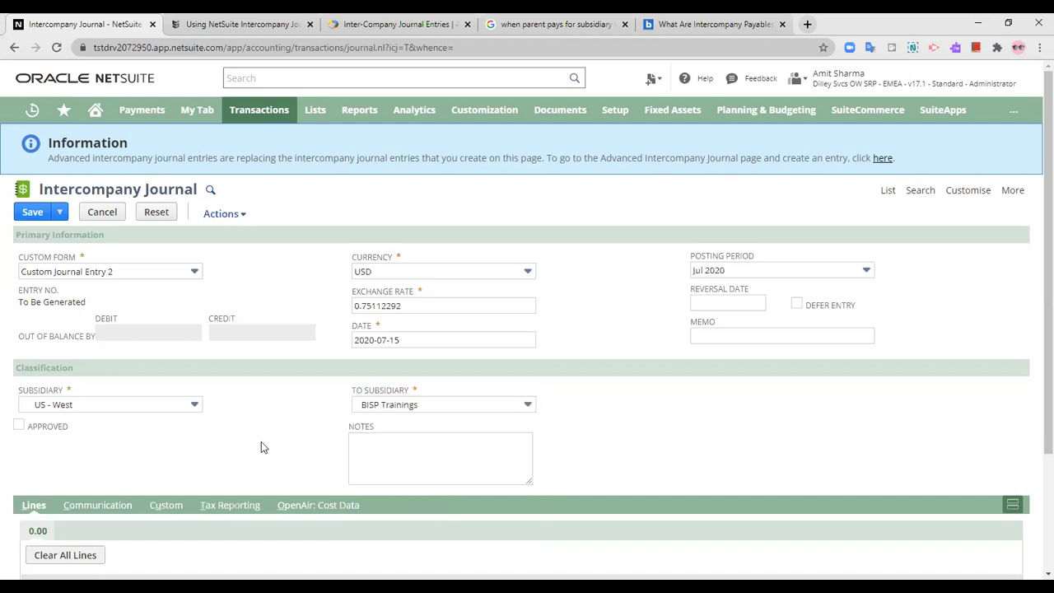
Step: Set the currency of the intercompany journal to GBP
click(408, 276)
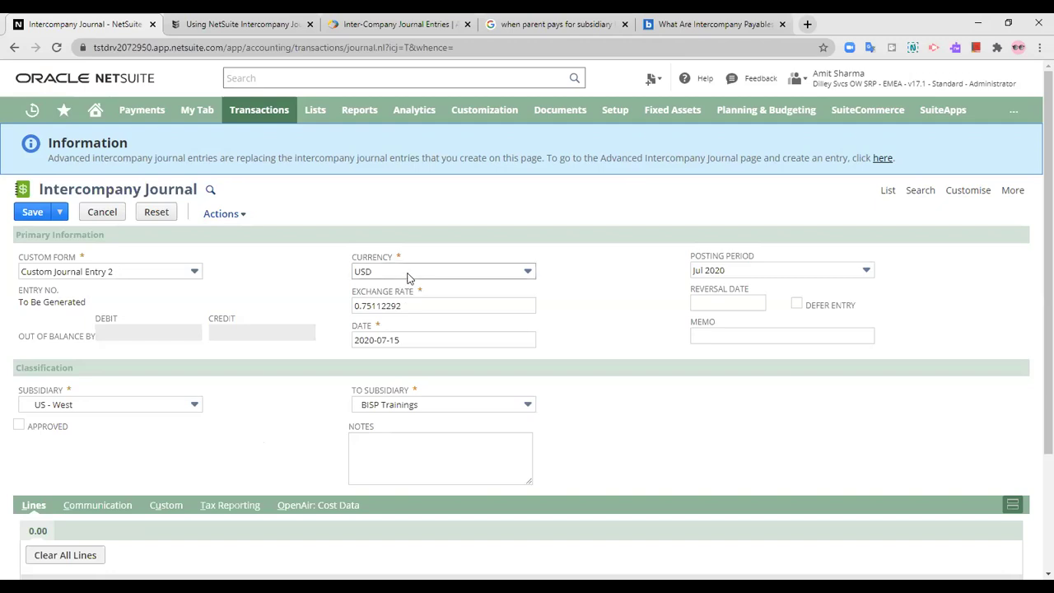
click(407, 277)
click(407, 276)
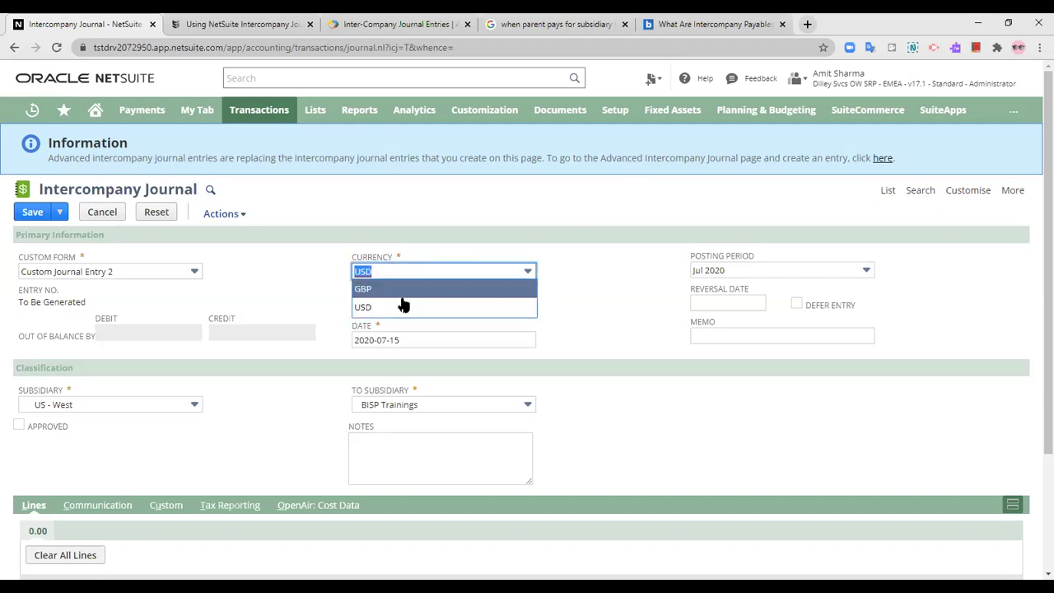
click(395, 289)
click(324, 288)
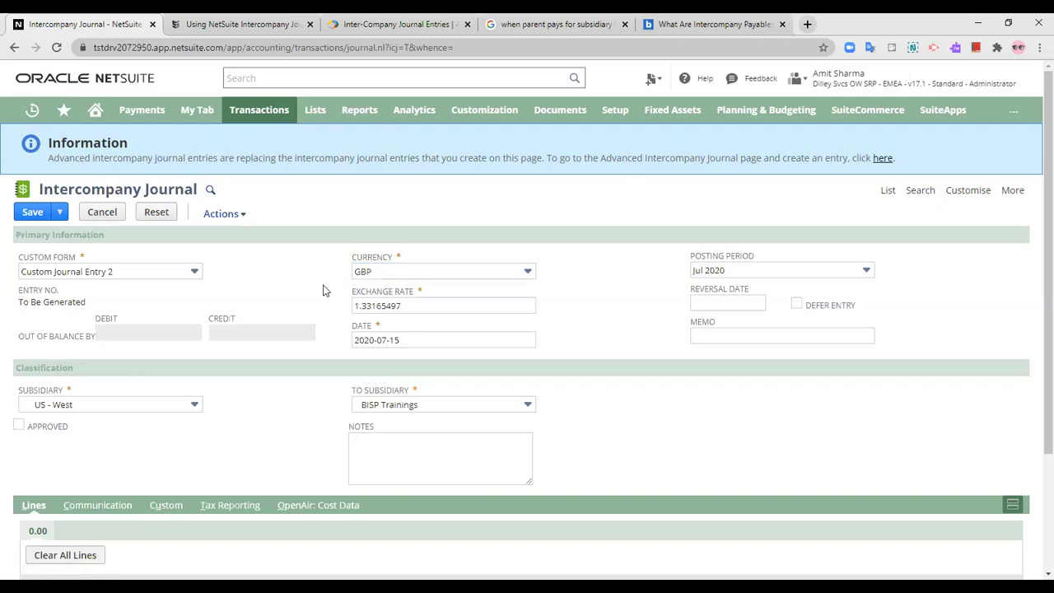
Step: Add a US - West journal line debiting 3000 to the account 1800 Intercompany Clearing Account
scroll(324, 288, down, 2)
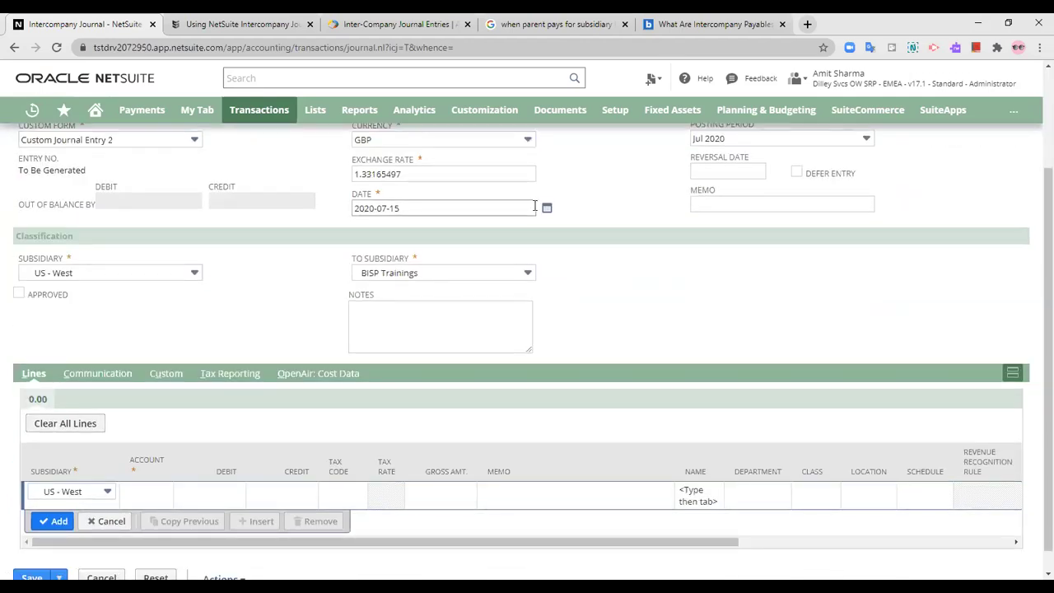
scroll(574, 287, down, 1)
scroll(574, 288, down, 1)
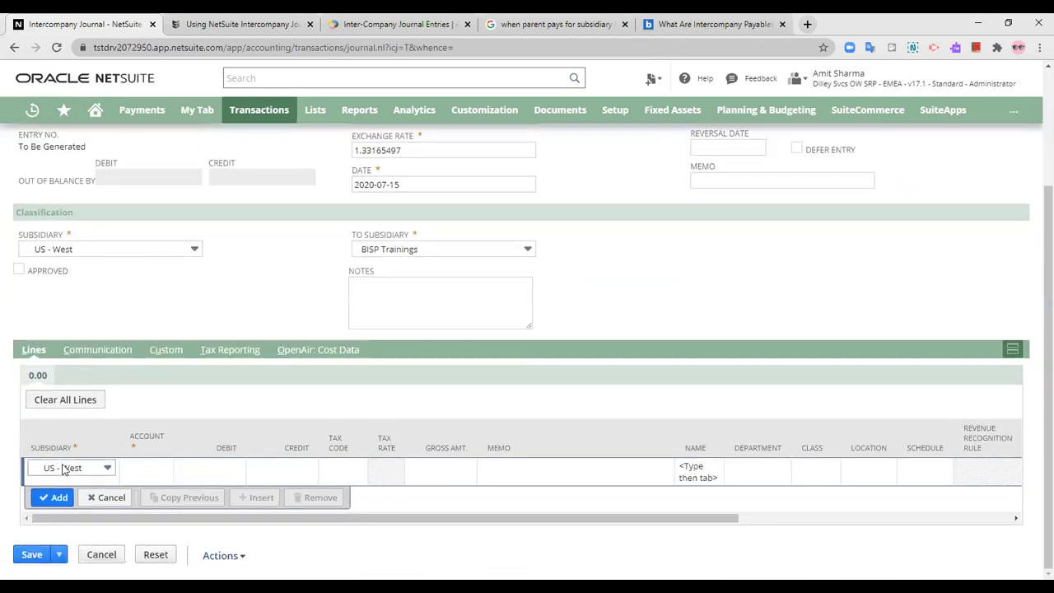
click(136, 467)
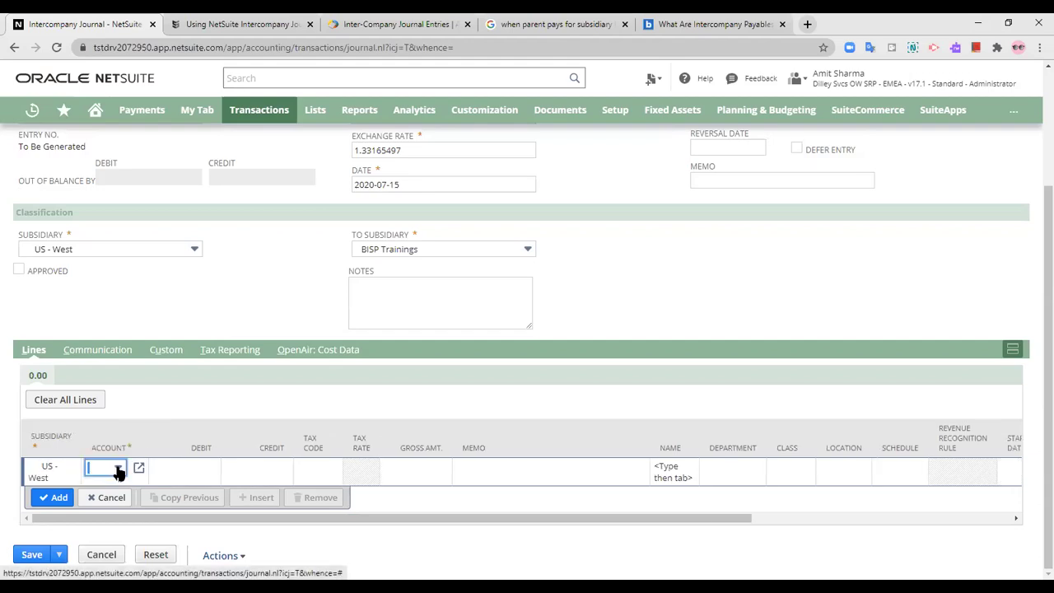
click(119, 467)
scroll(126, 436, down, 10)
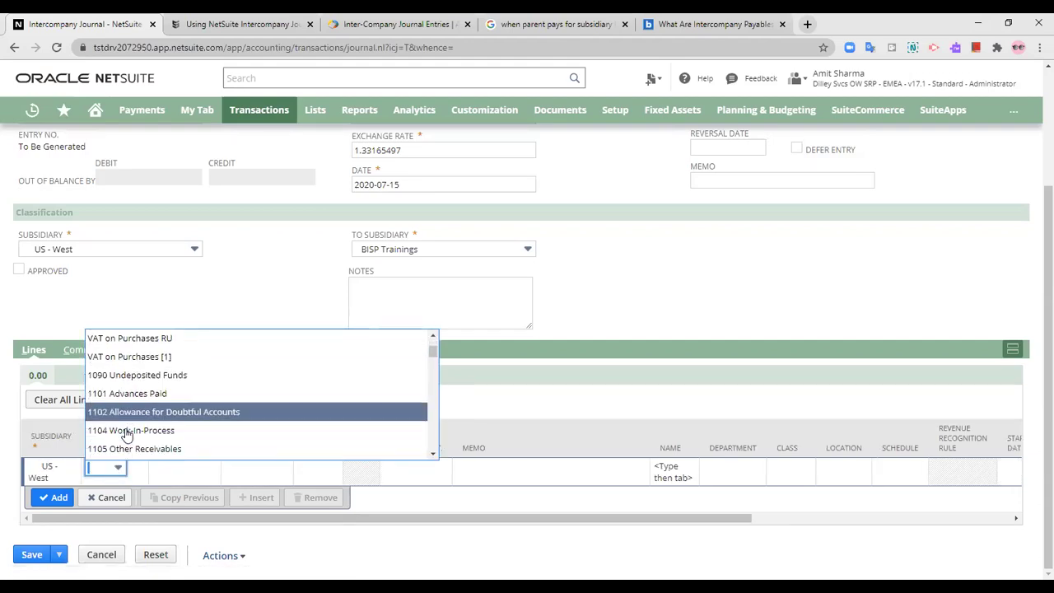
scroll(127, 434, down, 10)
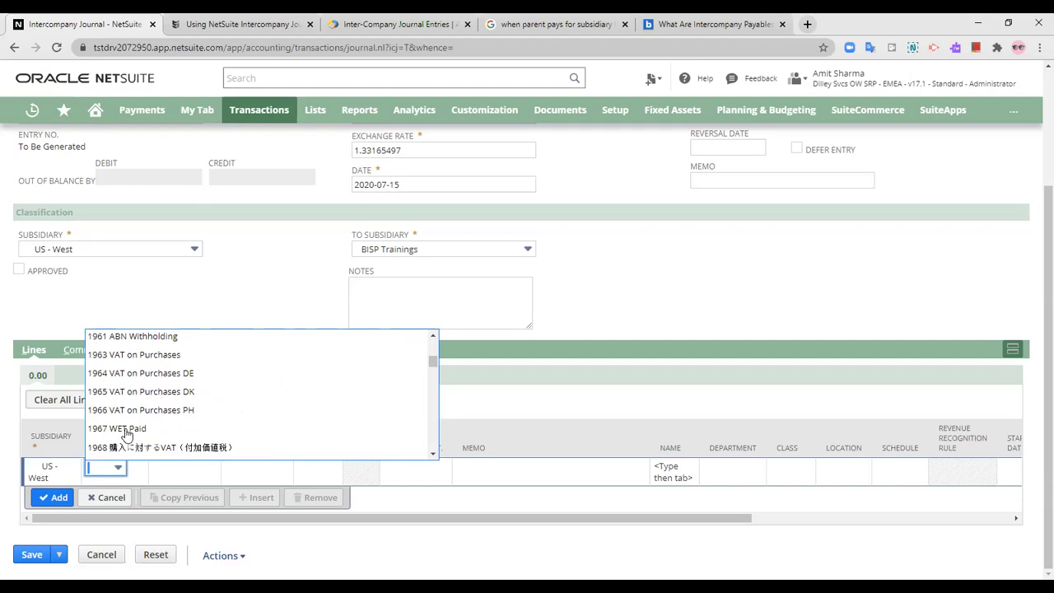
scroll(127, 434, down, 2)
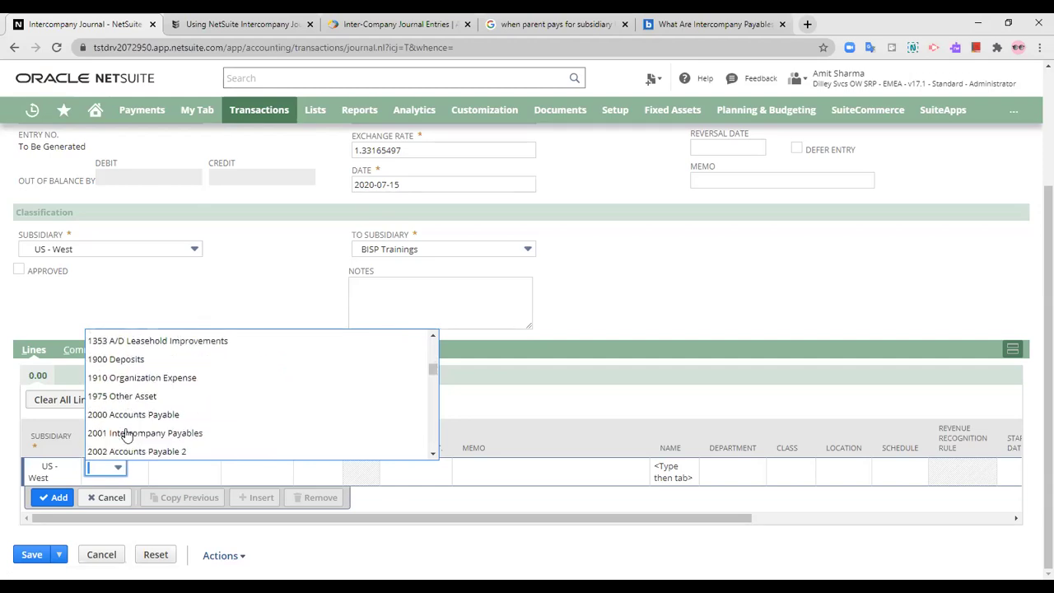
scroll(127, 435, up, 2)
text(1800)
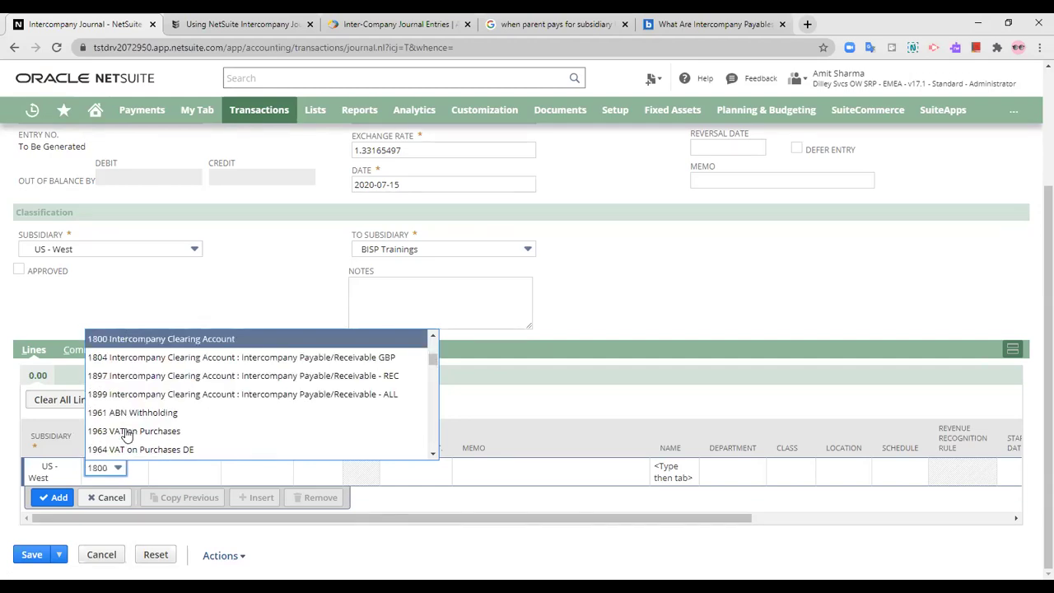
click(169, 466)
text(3000)
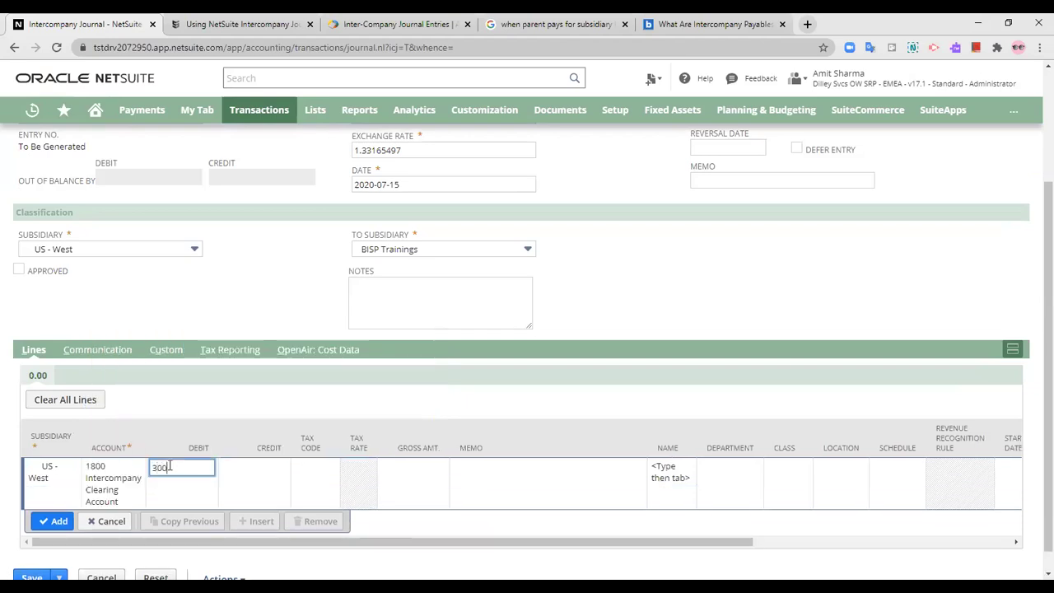
click(51, 526)
click(50, 515)
click(59, 556)
Step: Add a second US - West line crediting 3,000.00 to the account 5006 Interest expenses BISP
click(101, 520)
text(5006)
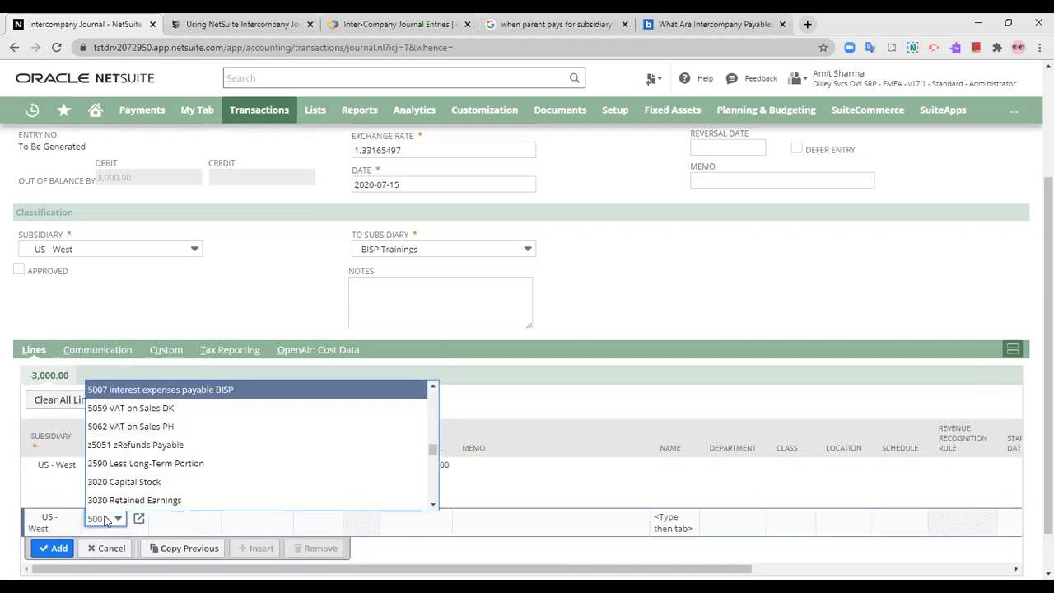
click(162, 393)
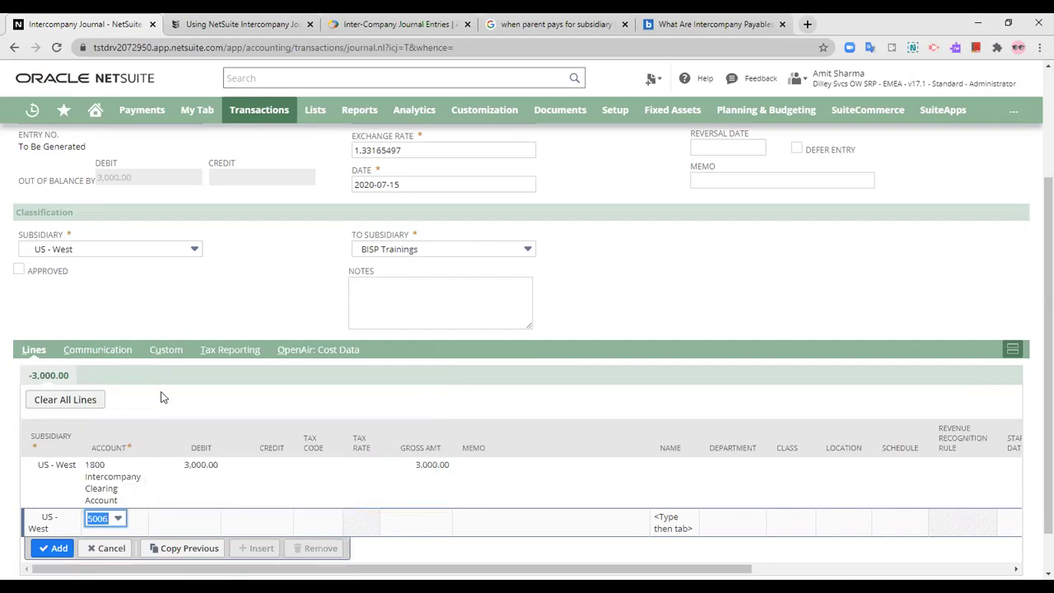
click(252, 520)
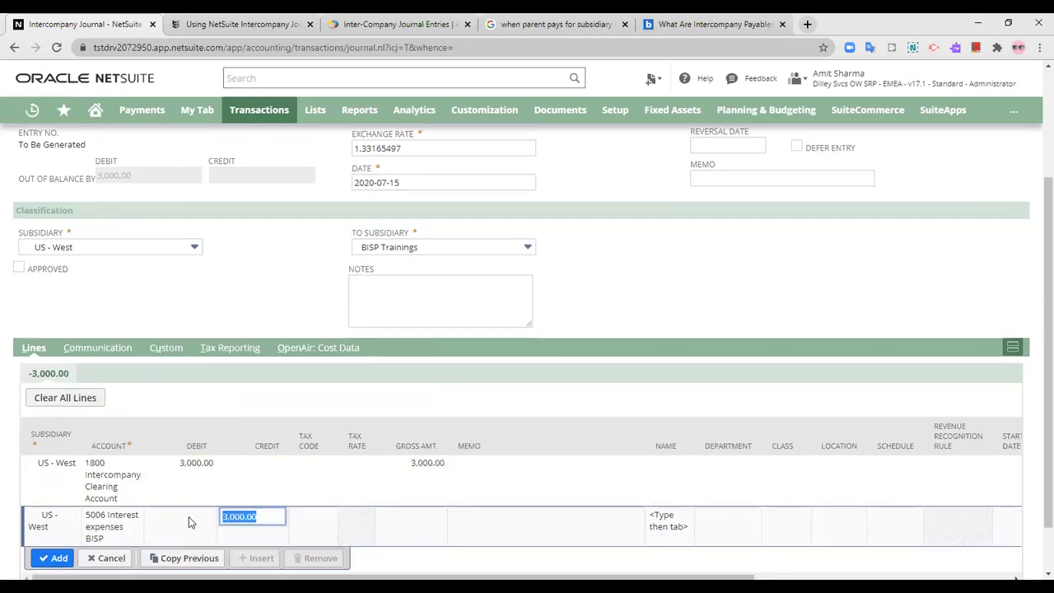
scroll(165, 519, down, 1)
click(55, 497)
Step: Add a BISP Trainings line debiting 3000 to the account 5006 Interest expenses BISP
click(64, 496)
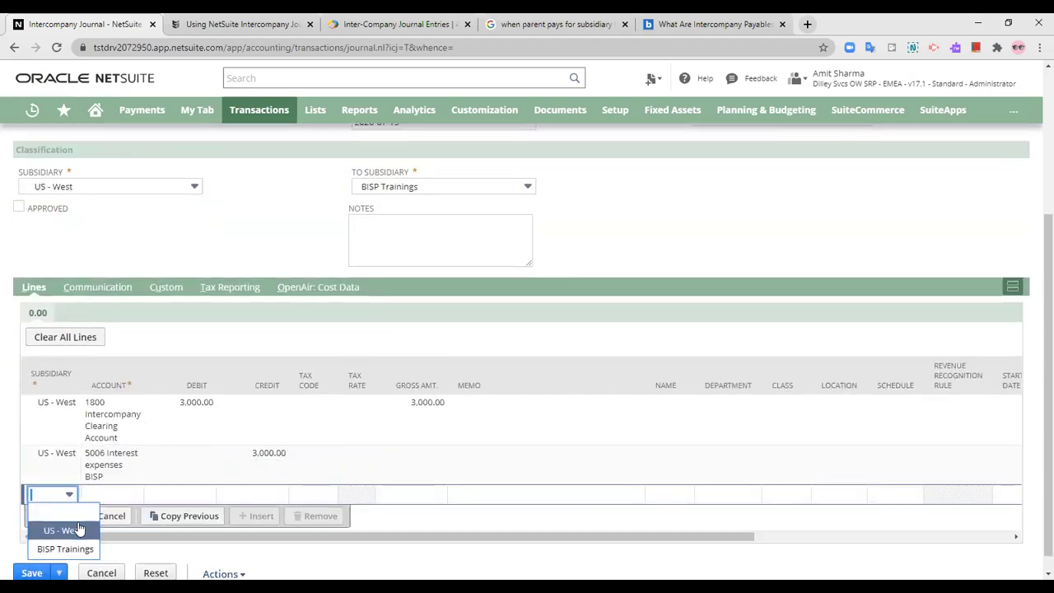
click(65, 549)
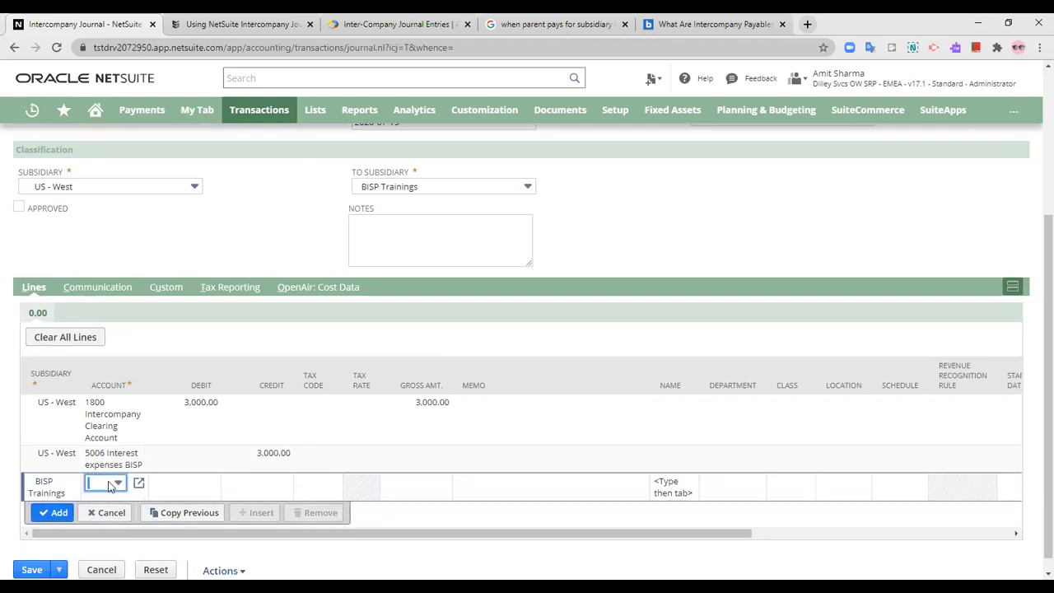
text(5007)
key(BackSpace)
text(6)
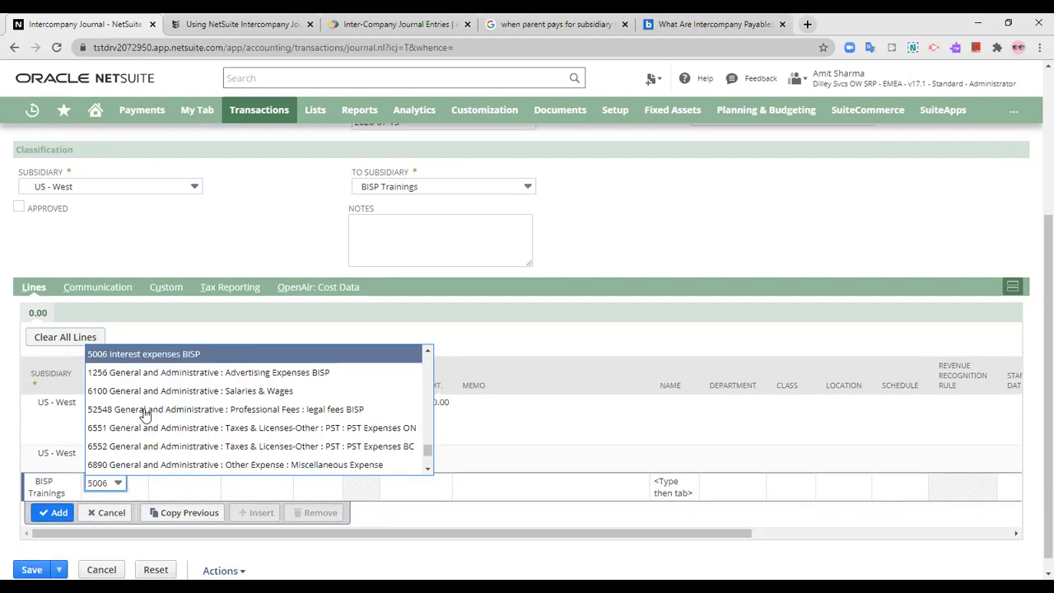
click(138, 356)
click(185, 485)
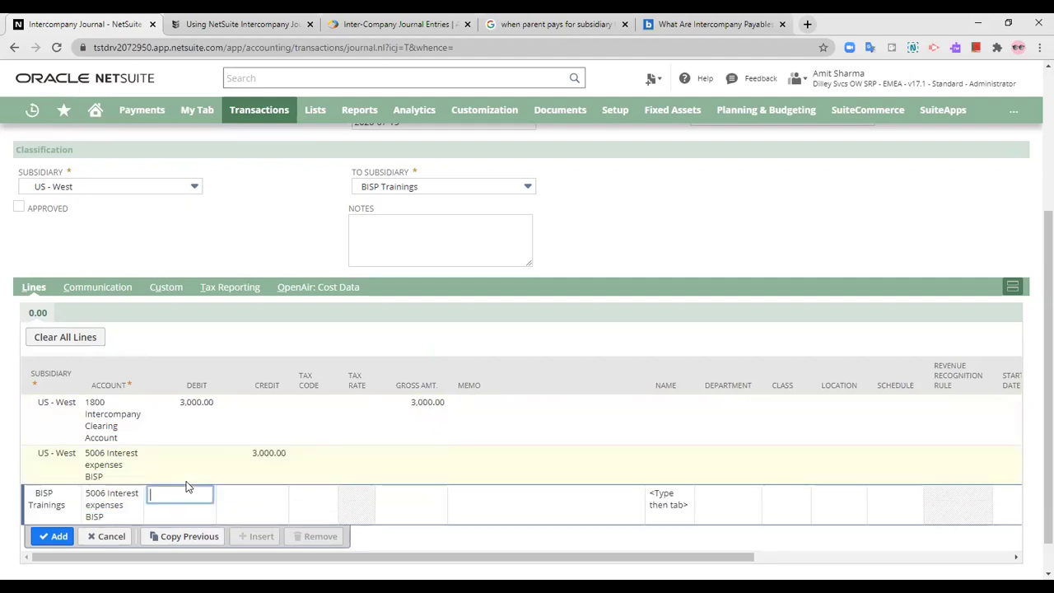
text(3000)
click(54, 536)
click(54, 534)
Step: Fill in a second BISP Trainings line crediting 3,000.00 to the account 1800 Intercompany Clearing Account
click(47, 511)
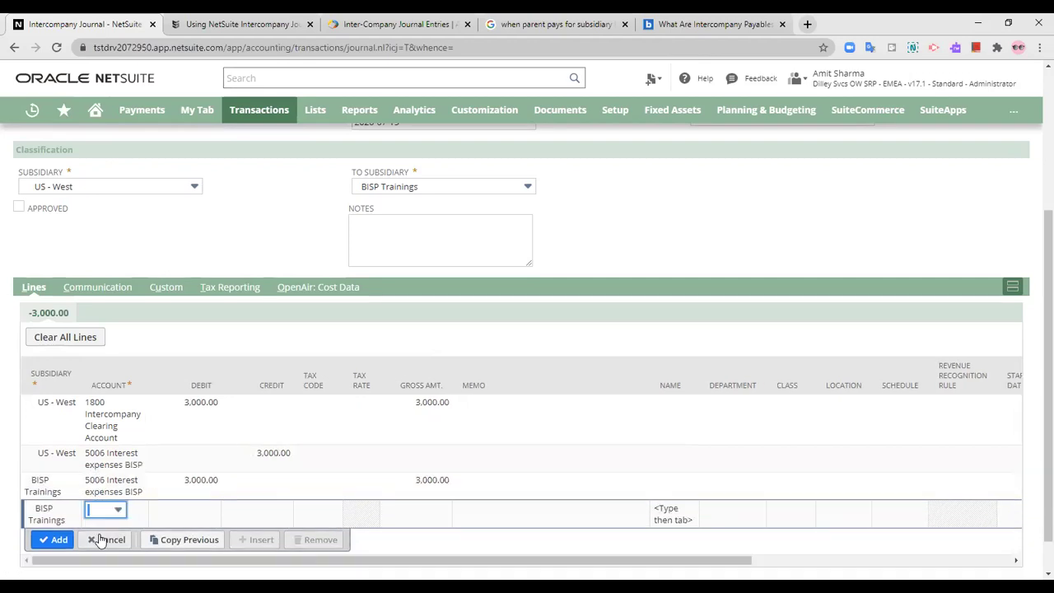
click(107, 508)
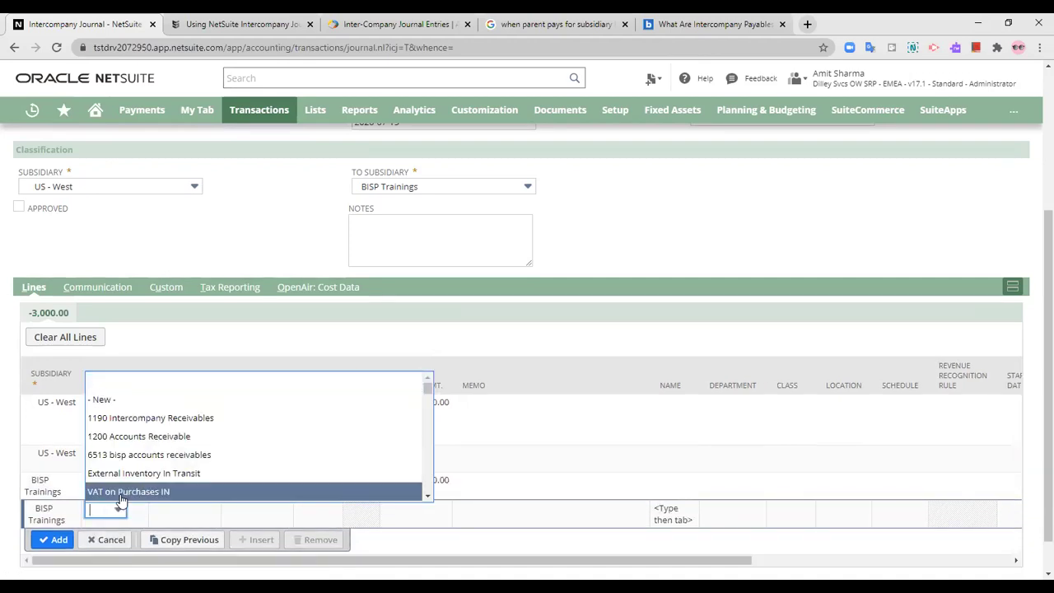
text(1800)
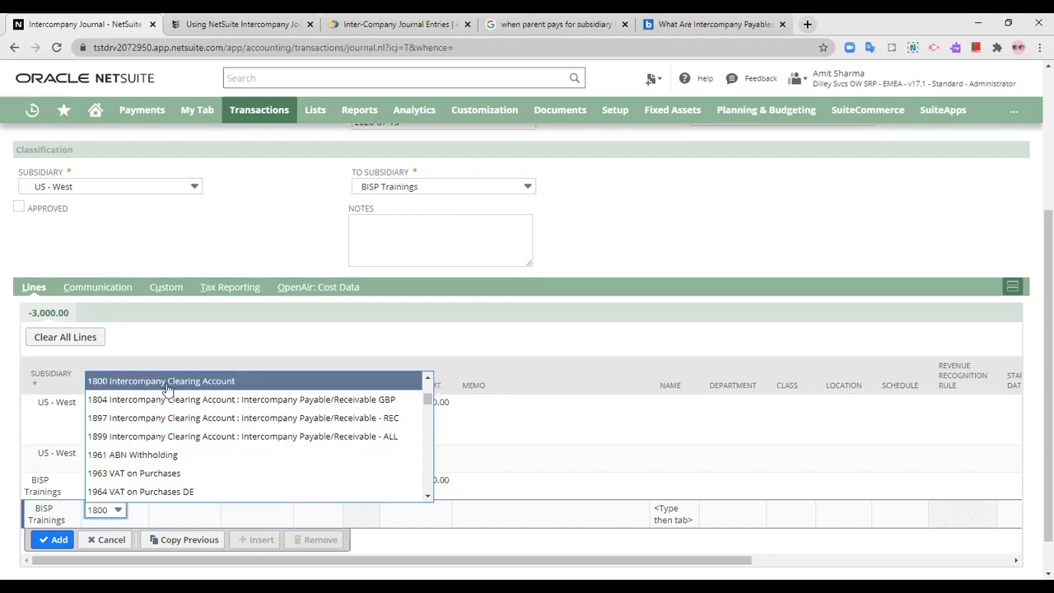
click(226, 518)
click(247, 506)
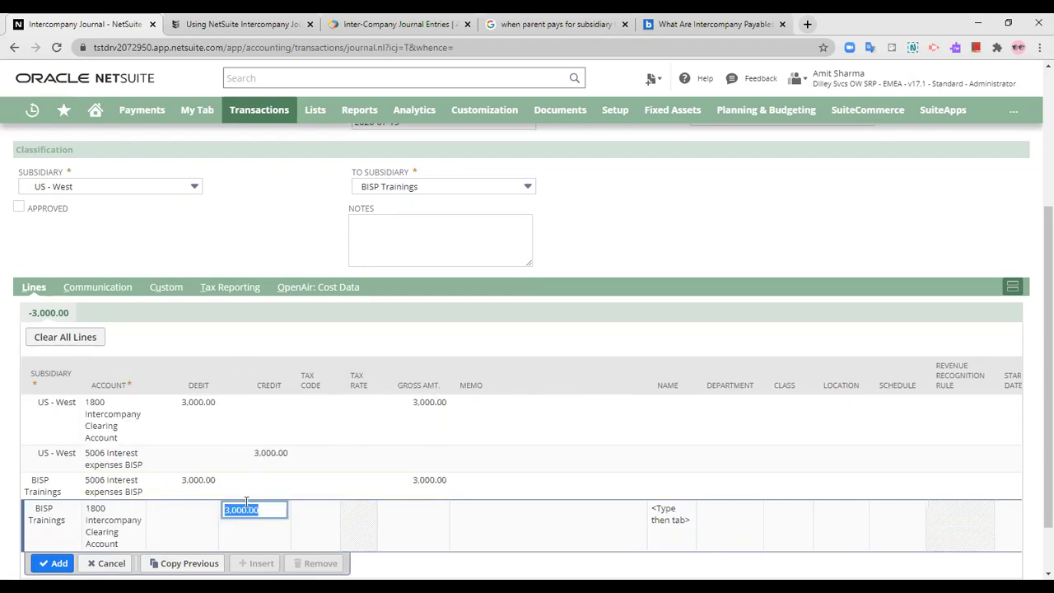
click(267, 347)
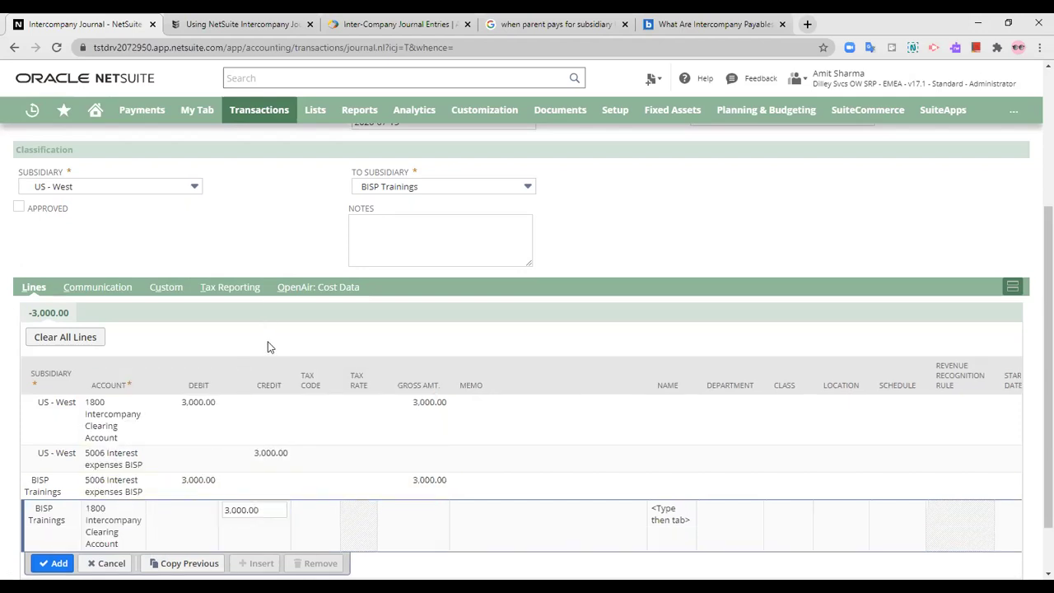
scroll(223, 447, down, 2)
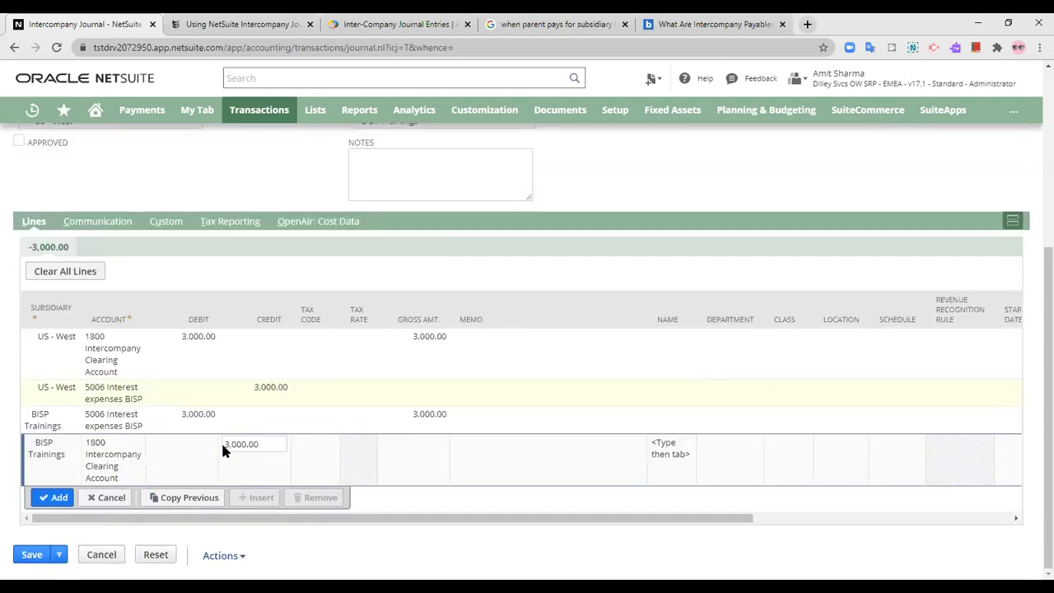
Step: Discard the new intercompany journal without saving and go back to intercompany journal 1066
scroll(134, 346, up, 5)
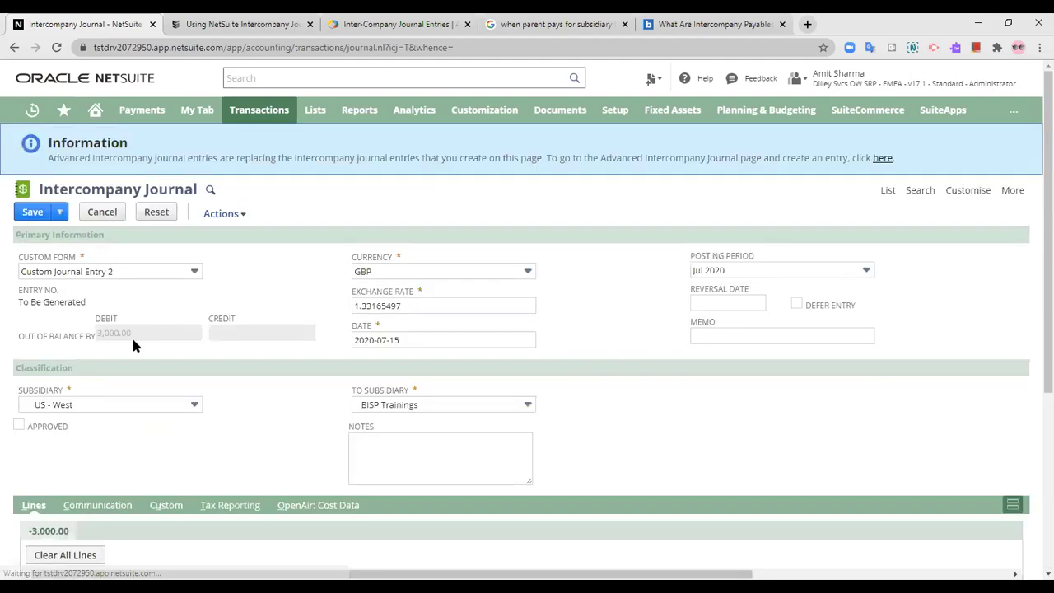
click(99, 216)
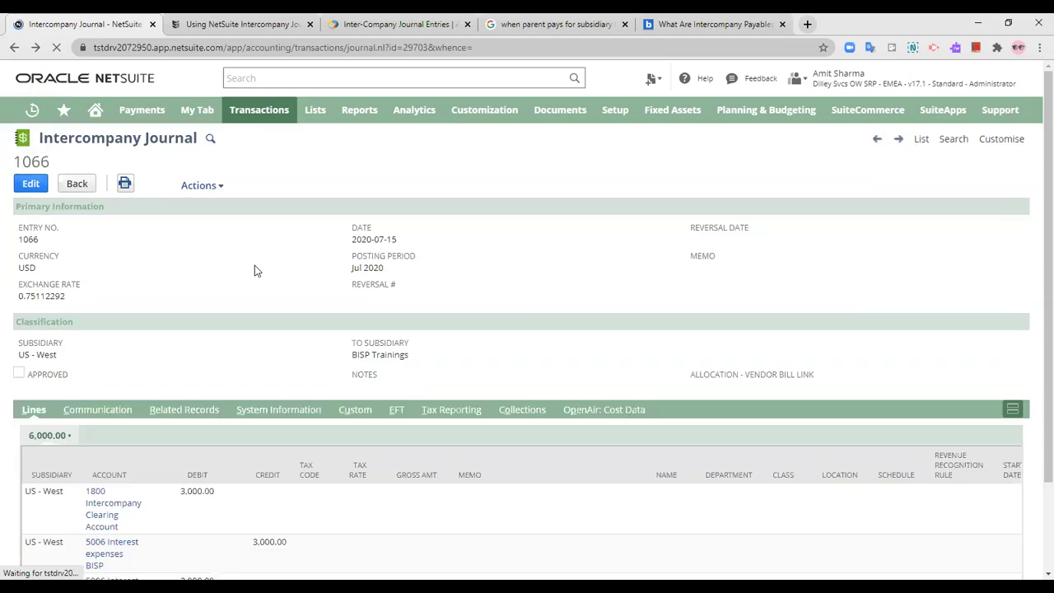
scroll(255, 271, down, 3)
scroll(442, 293, up, 3)
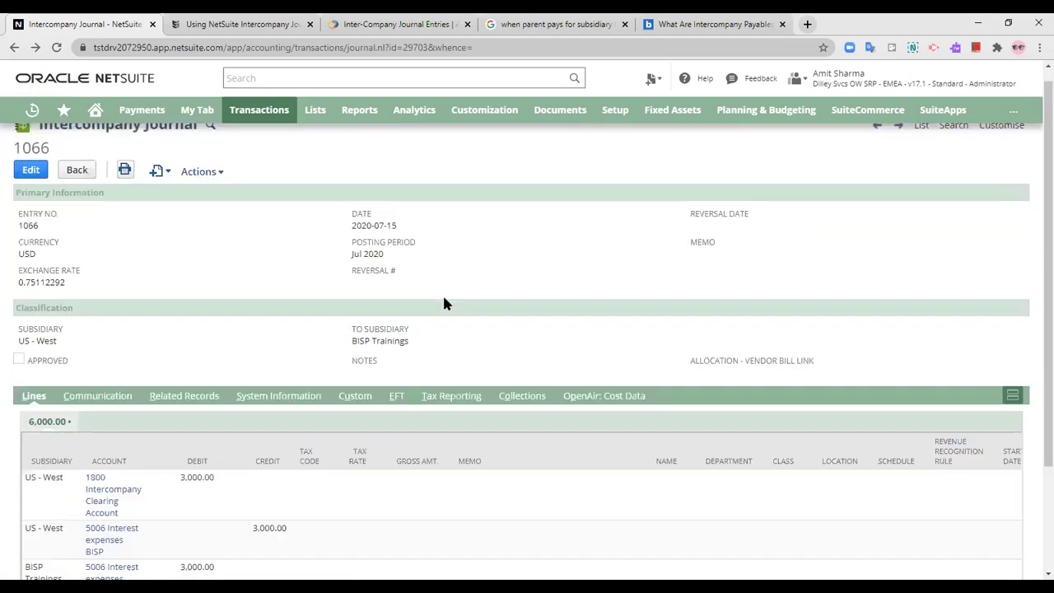